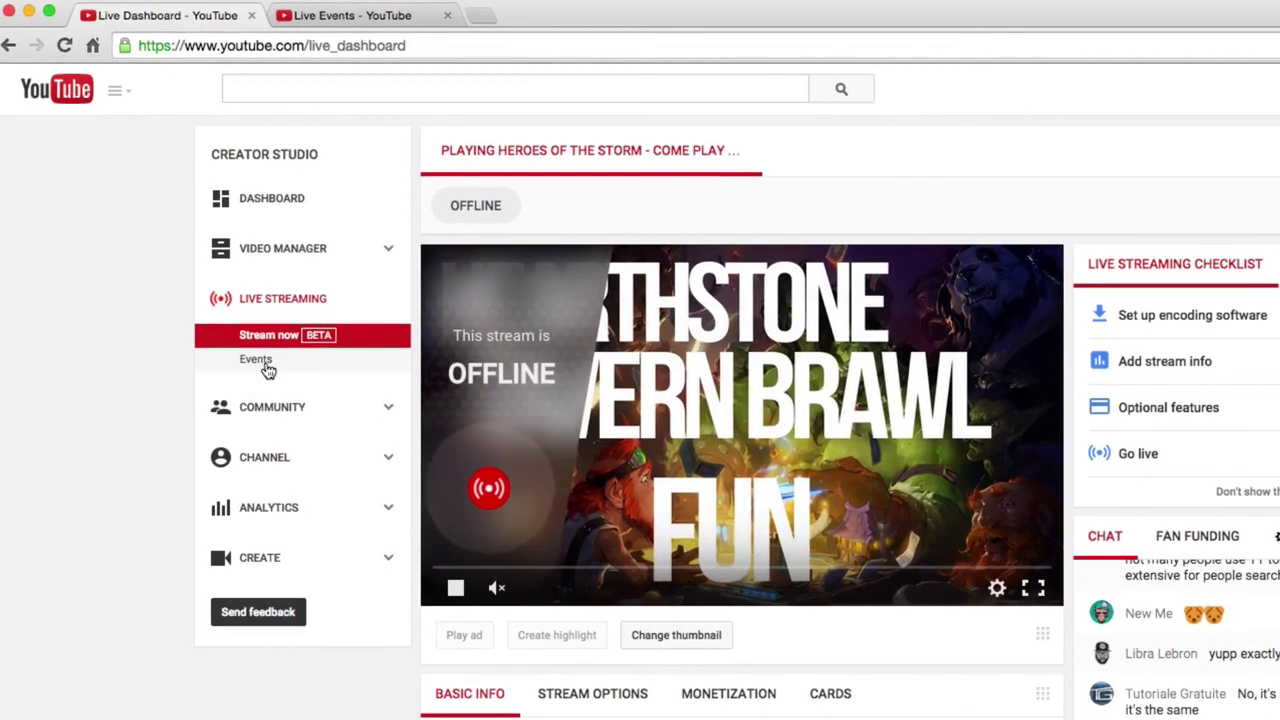
- View the live Events page and the account menu containing the Creator Studio entry
left_click(190, 272)
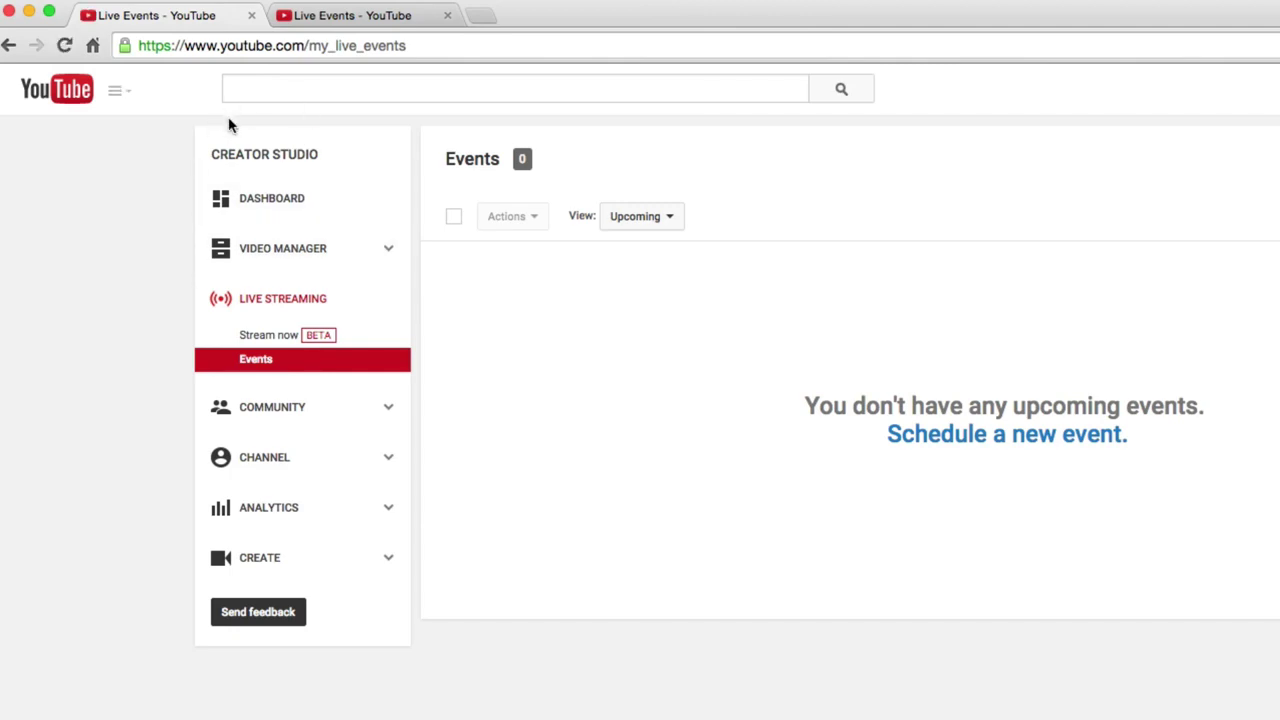
left_click(8, 45)
left_click(338, 28)
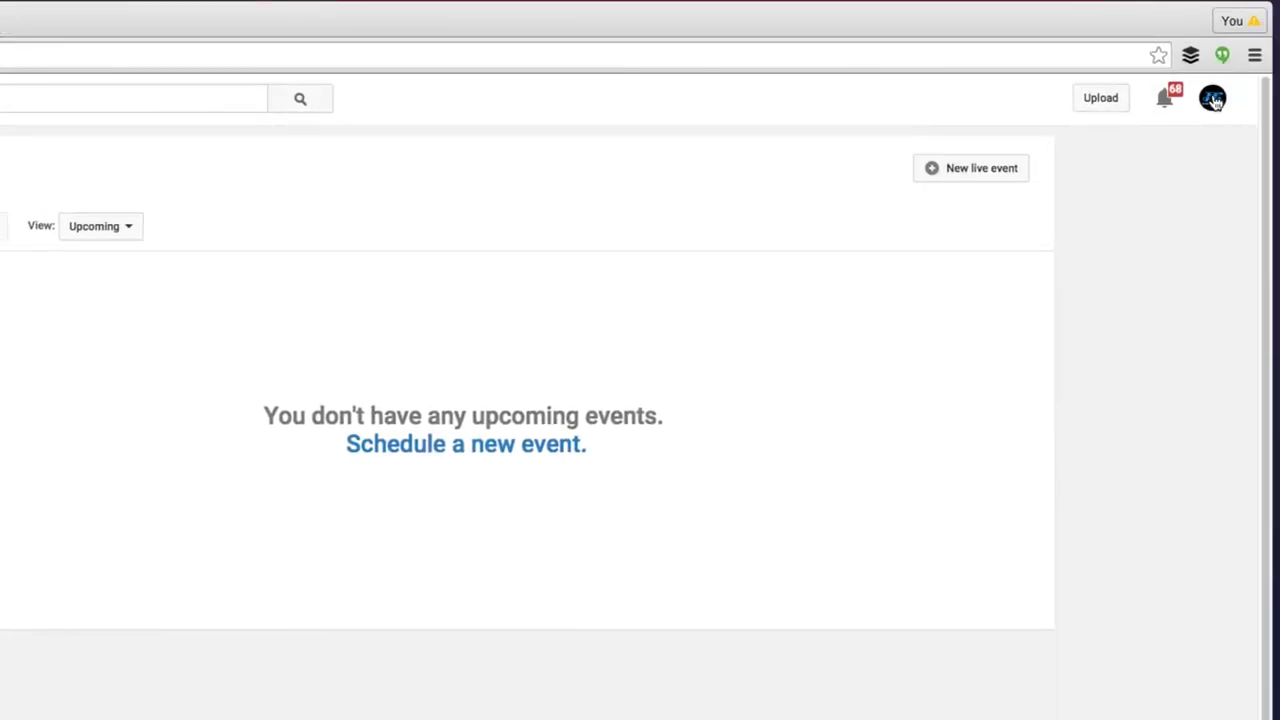
left_click(1213, 100)
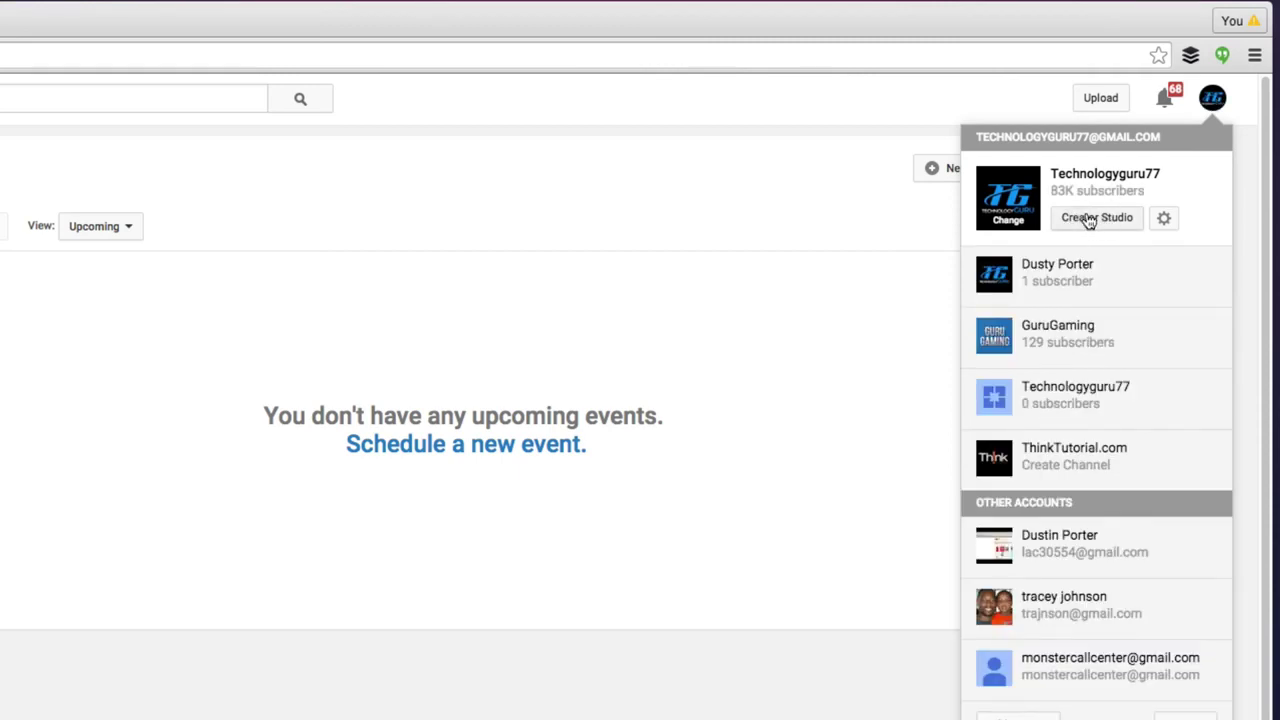
left_click(23, 403)
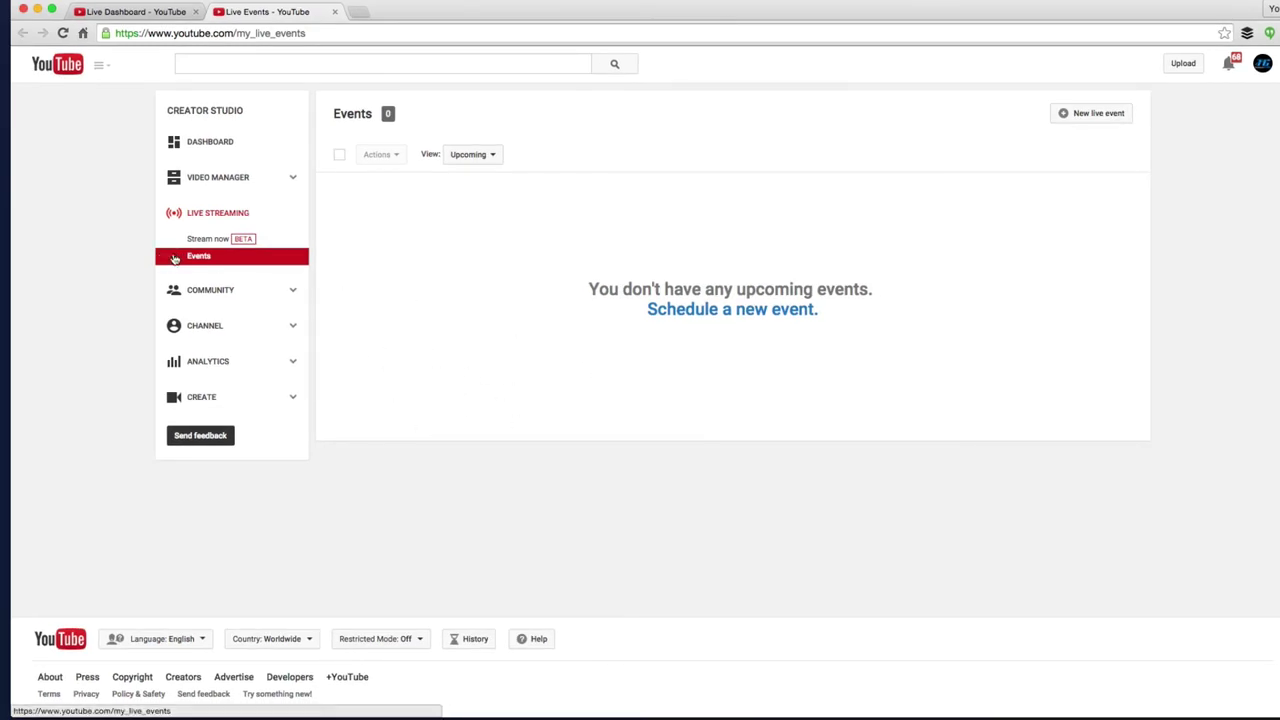
- Start scheduling a new live event titled "Title Of The Stream" for today at 2:00 AM
left_click(731, 310)
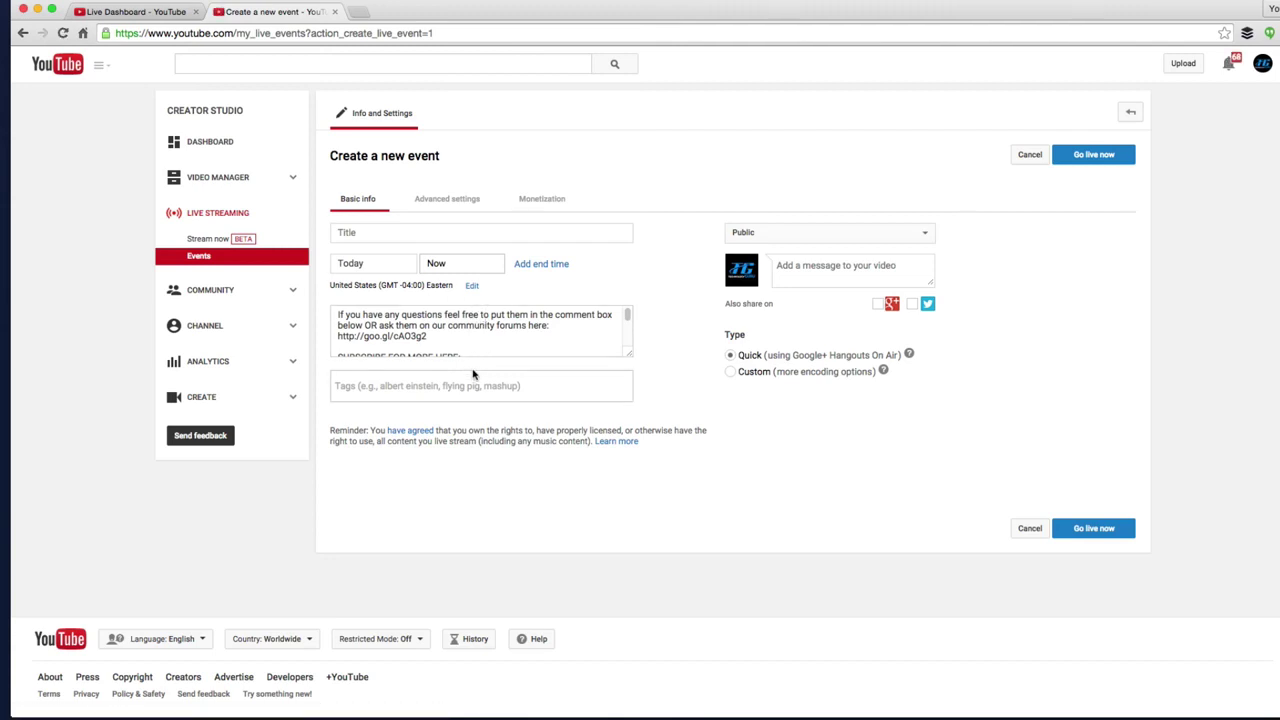
left_click(455, 264)
left_click(373, 268)
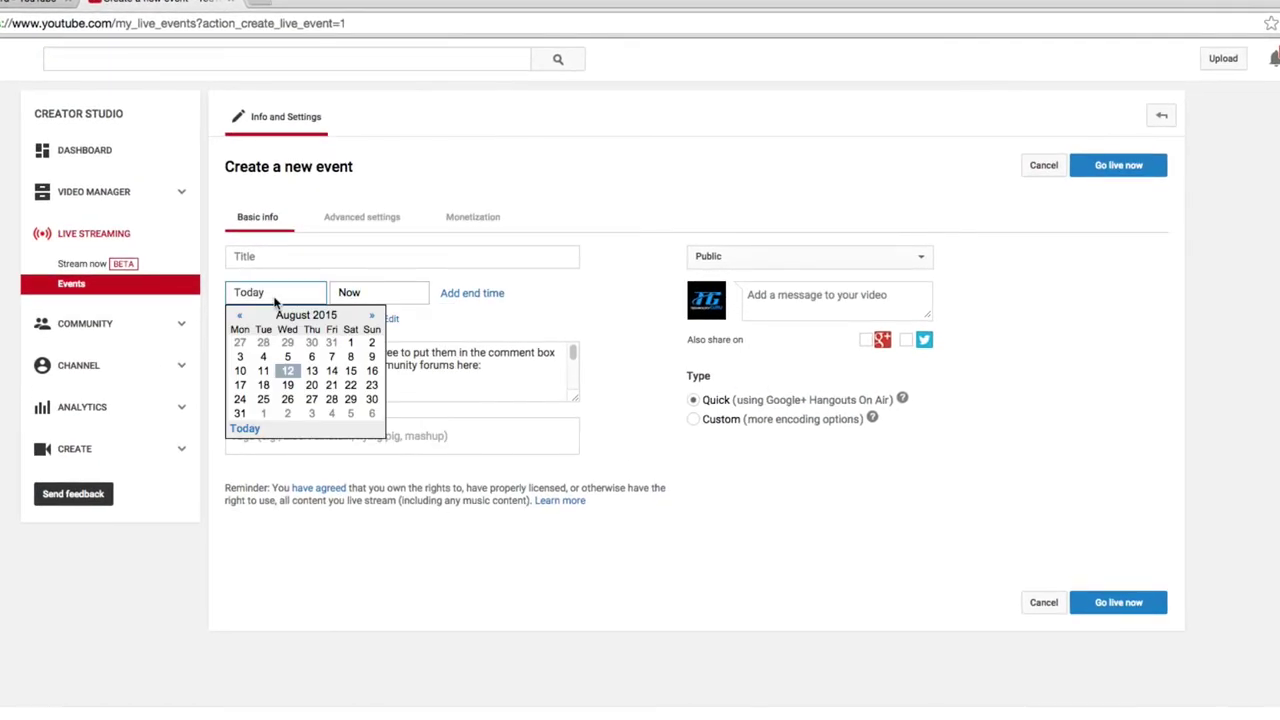
left_click(388, 293)
left_click(320, 258)
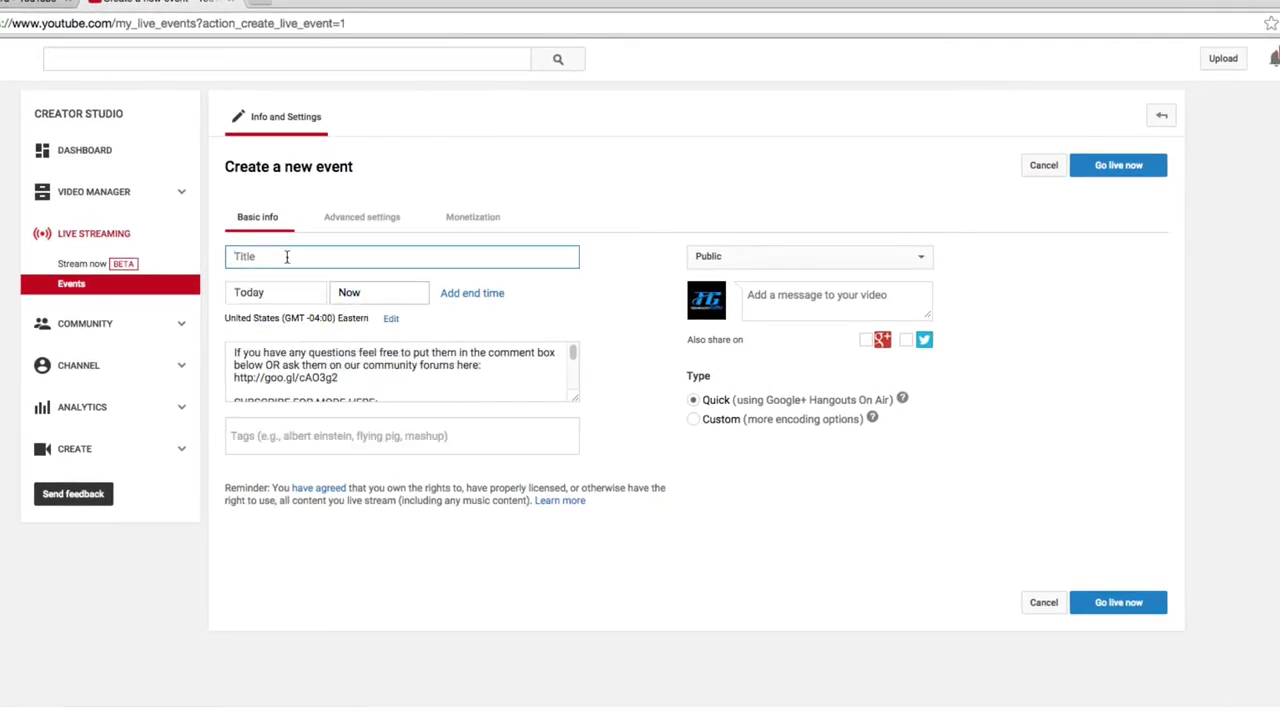
type("Title")
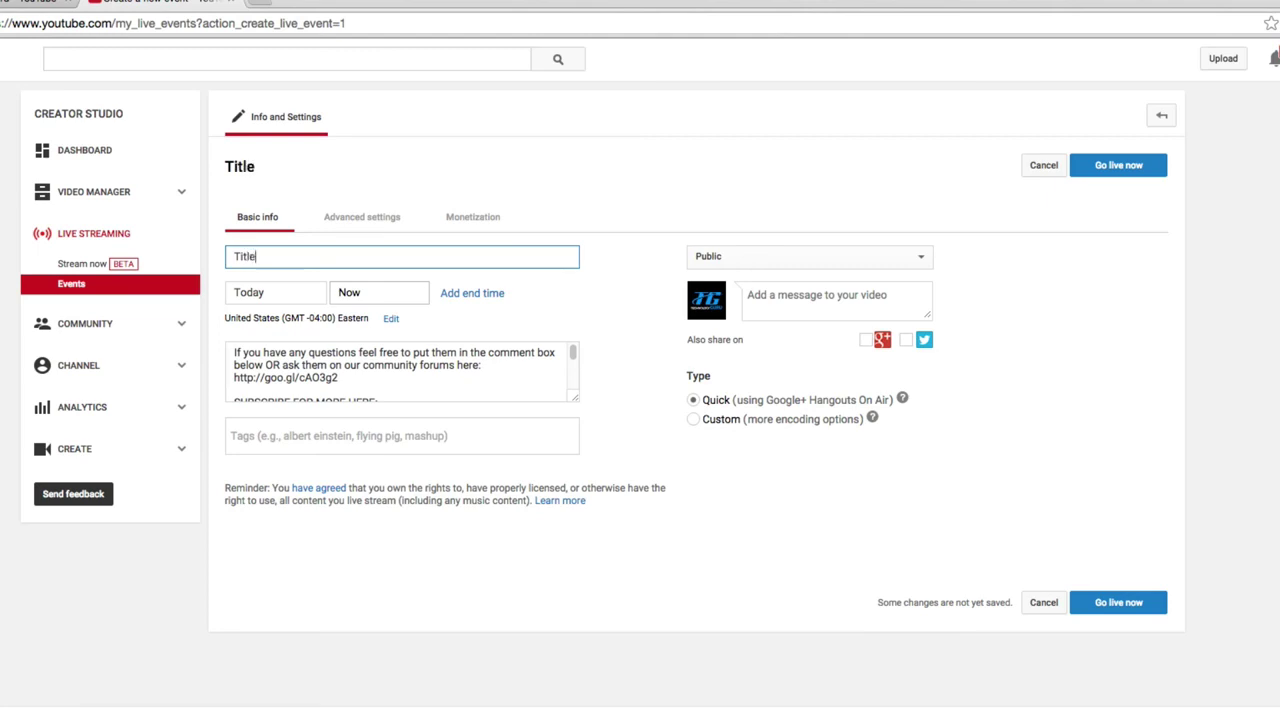
type(" Of The Stream")
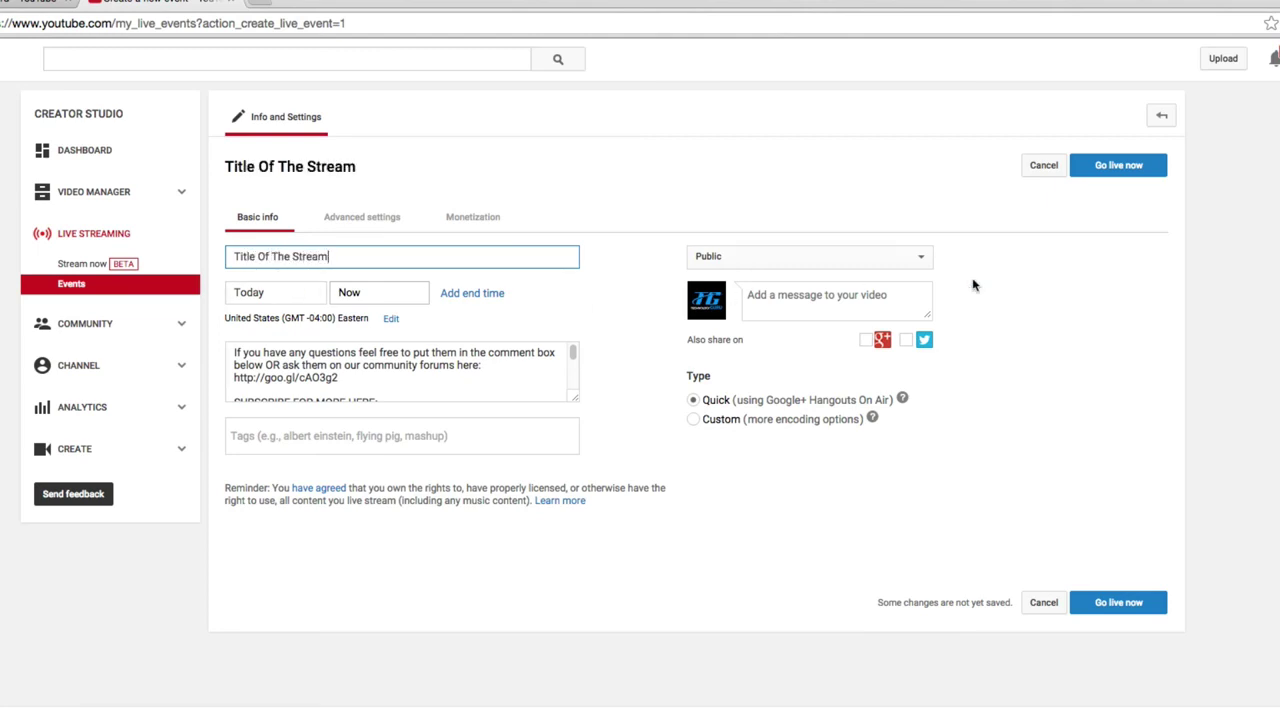
left_click(348, 292)
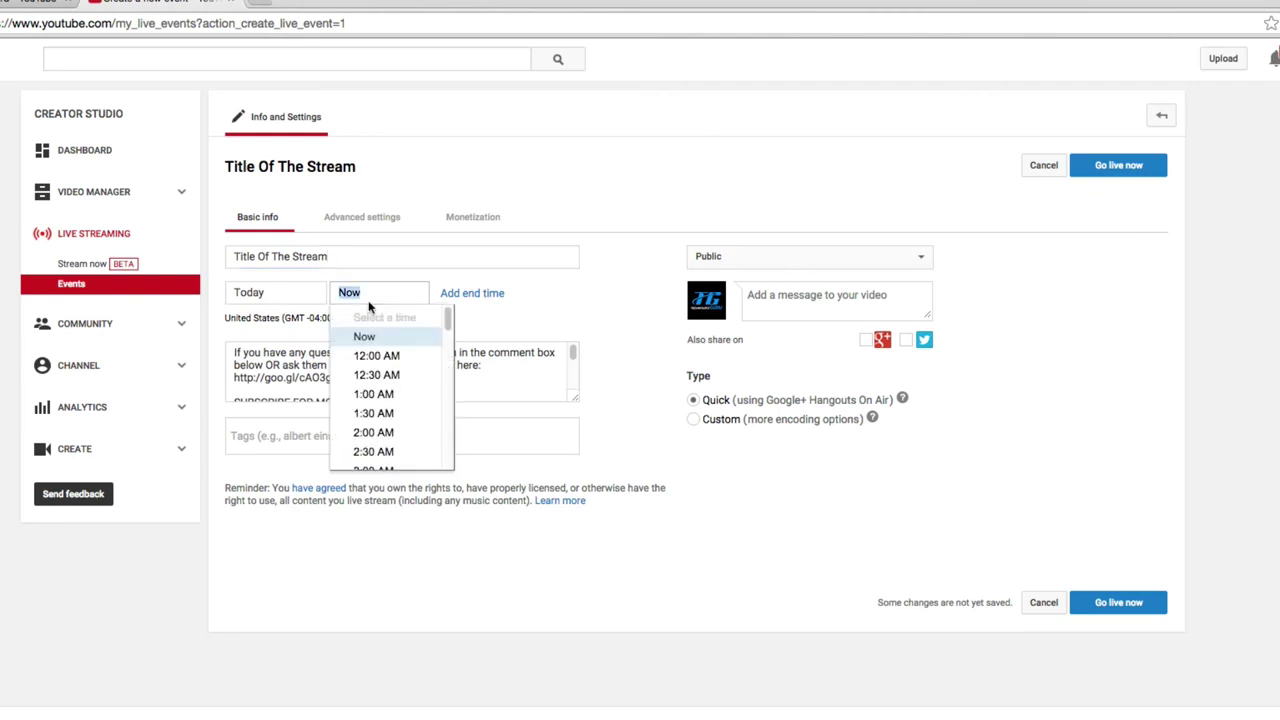
left_click(376, 433)
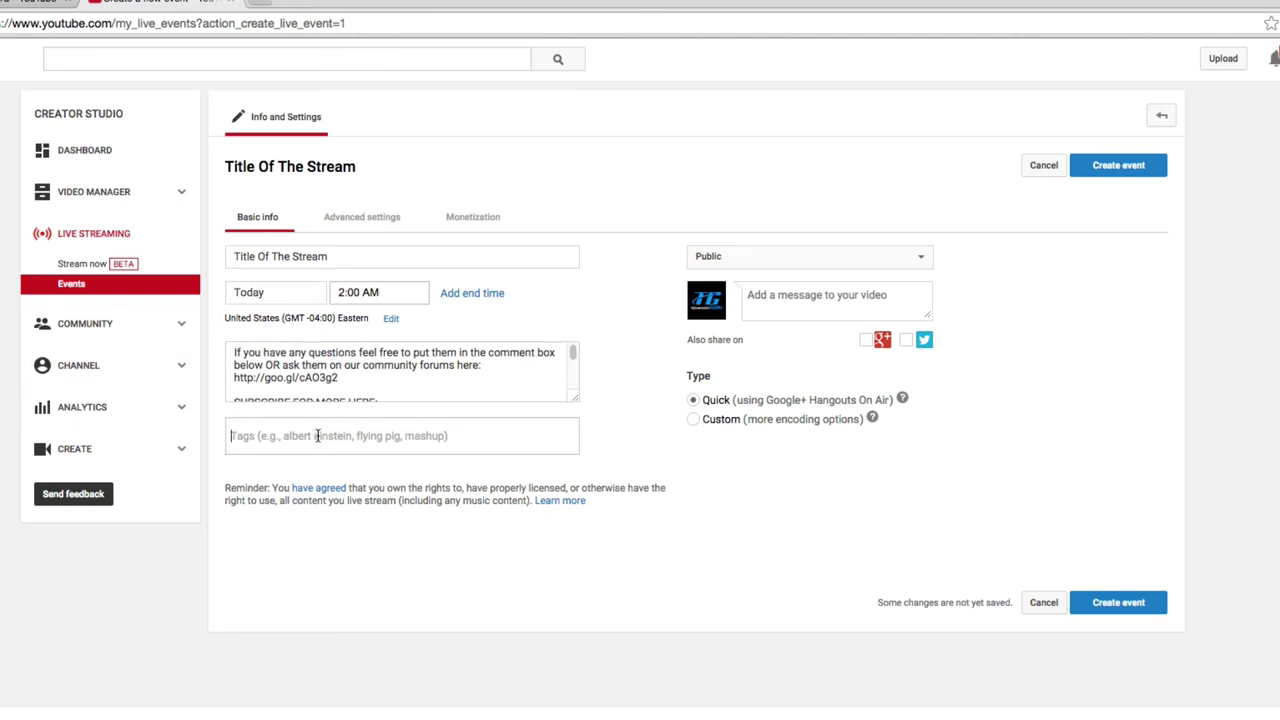
- Review the event's privacy choices, keeping it Public rather than Unlisted or Private
left_click_drag(360, 257, 211, 259)
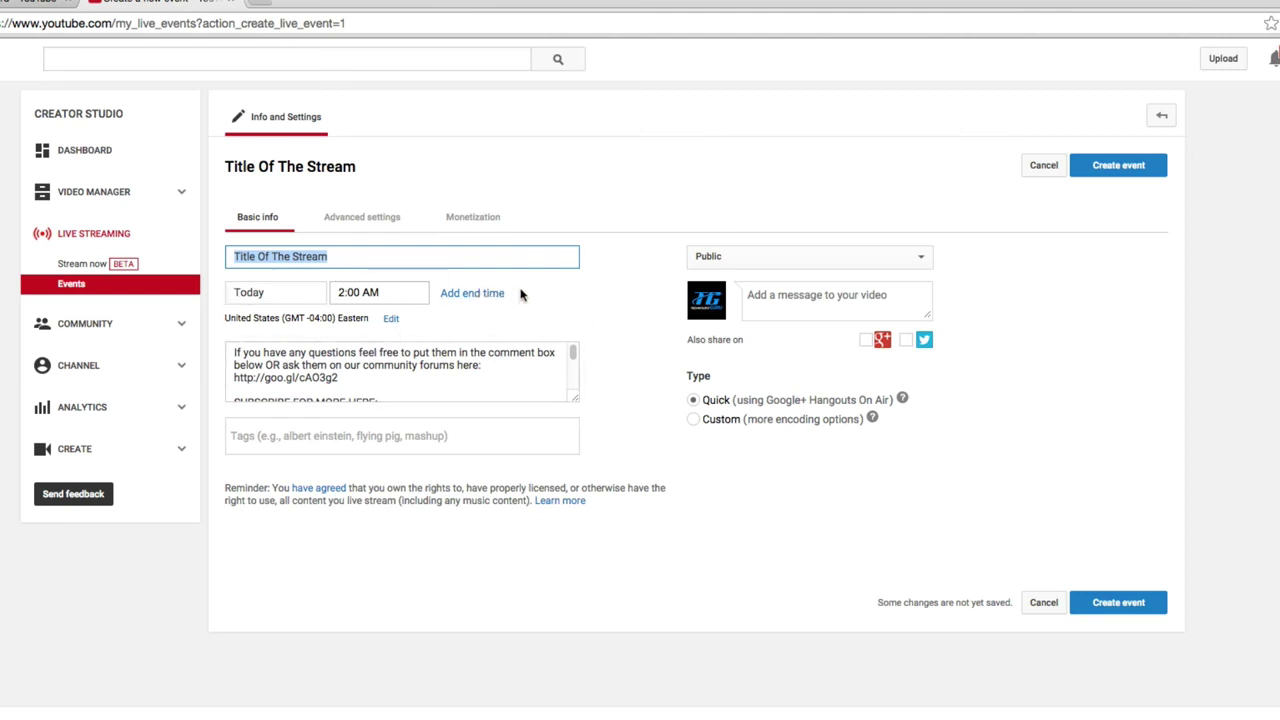
left_click(700, 258)
left_click(605, 286)
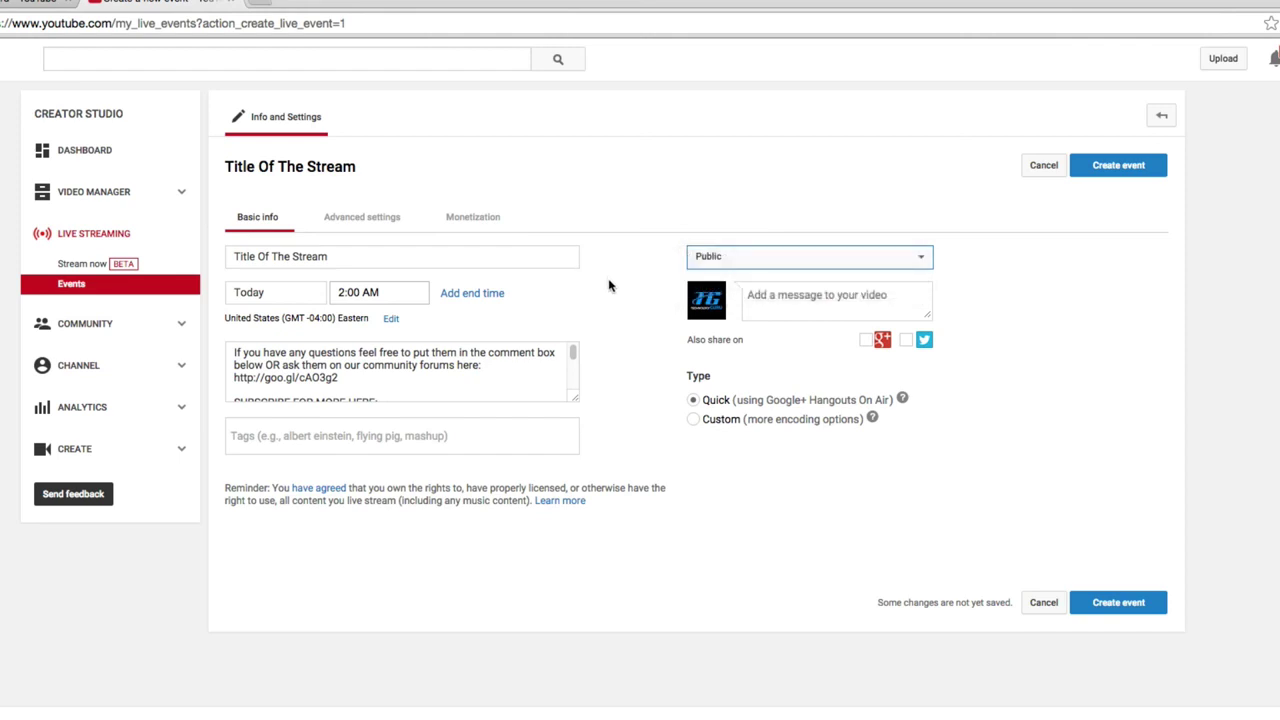
left_click(719, 256)
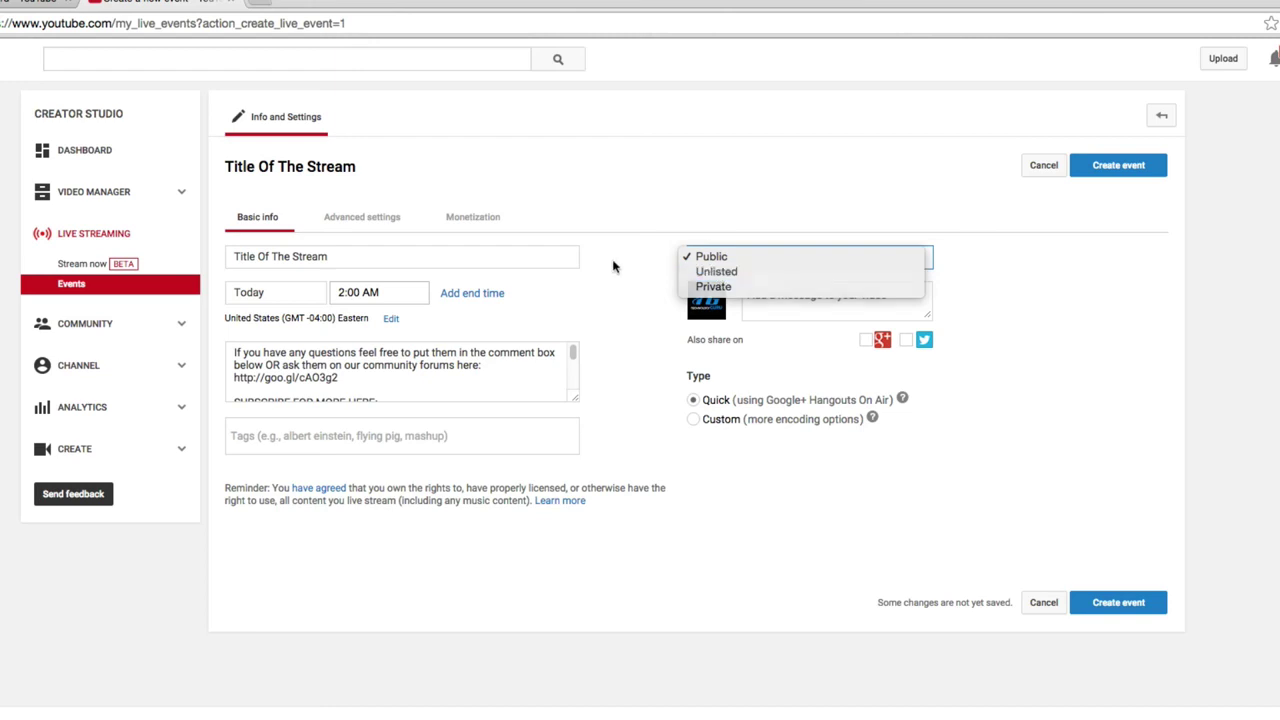
left_click(614, 268)
left_click(698, 258)
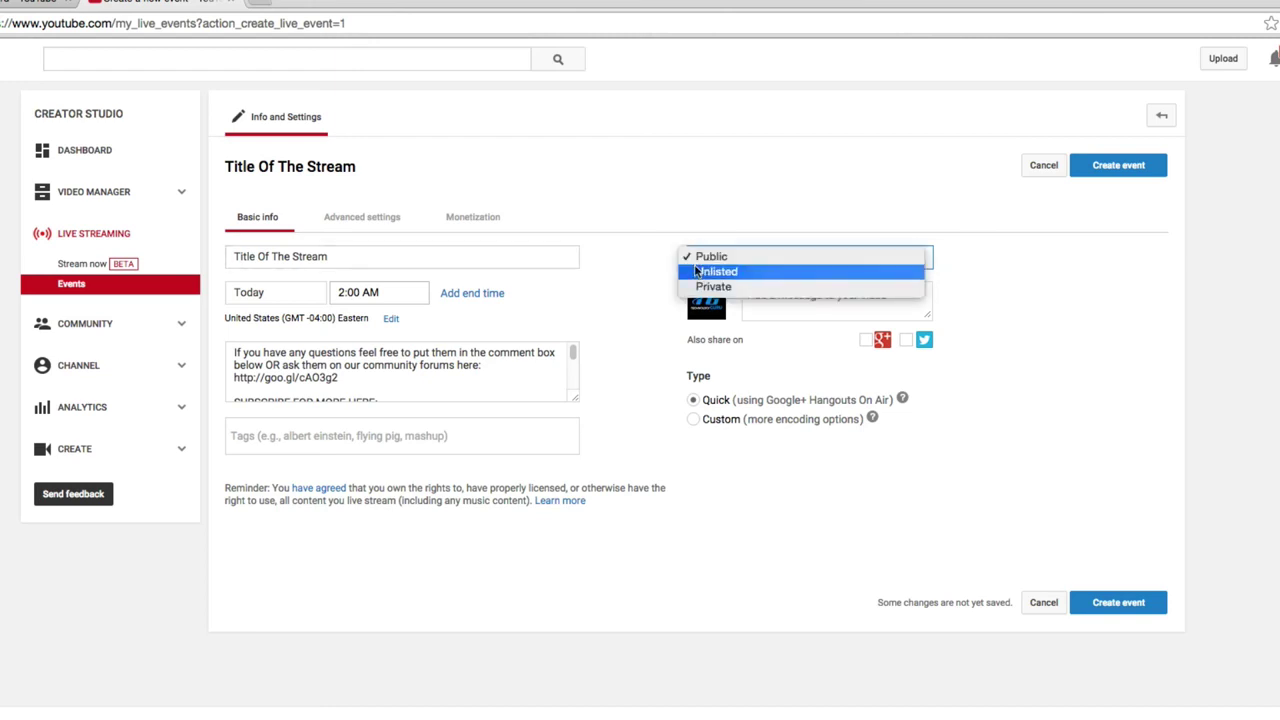
left_click(628, 268)
- Review the event's advanced settings, including live chat, licensing, distribution, recording and stream optimization options
left_click(388, 226)
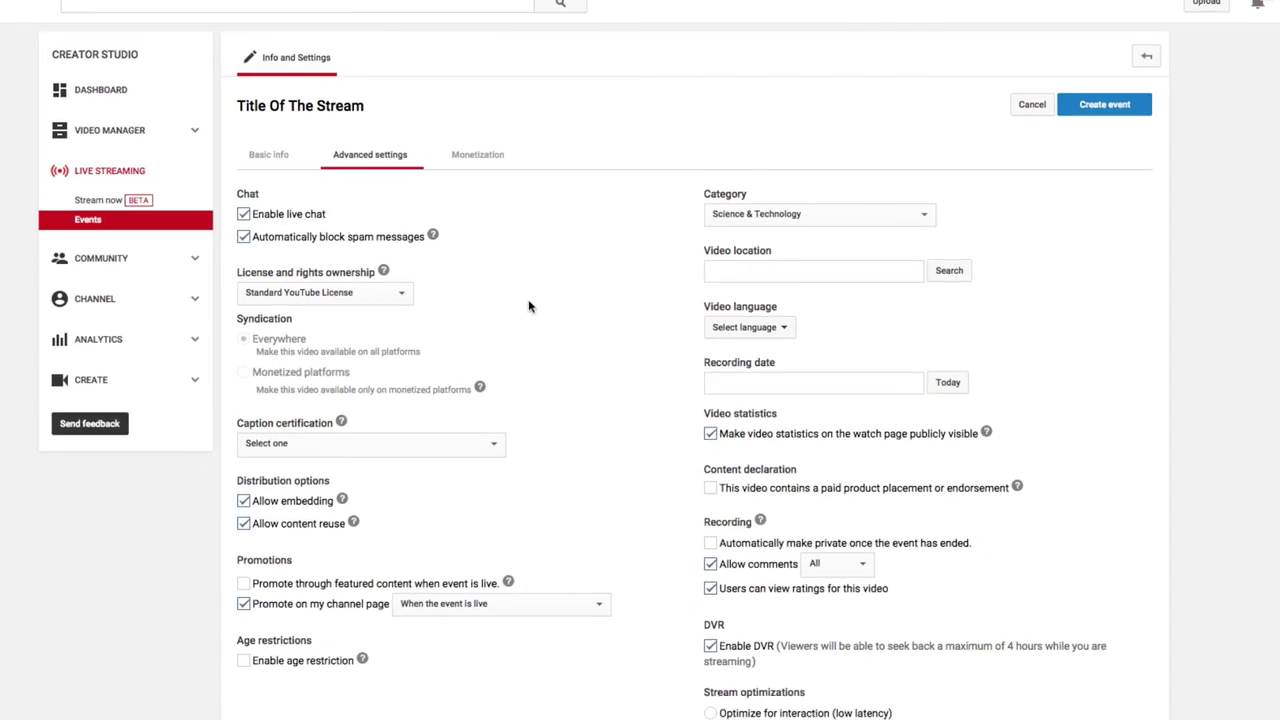
left_click(245, 216)
scroll(424, 378, "down", 3)
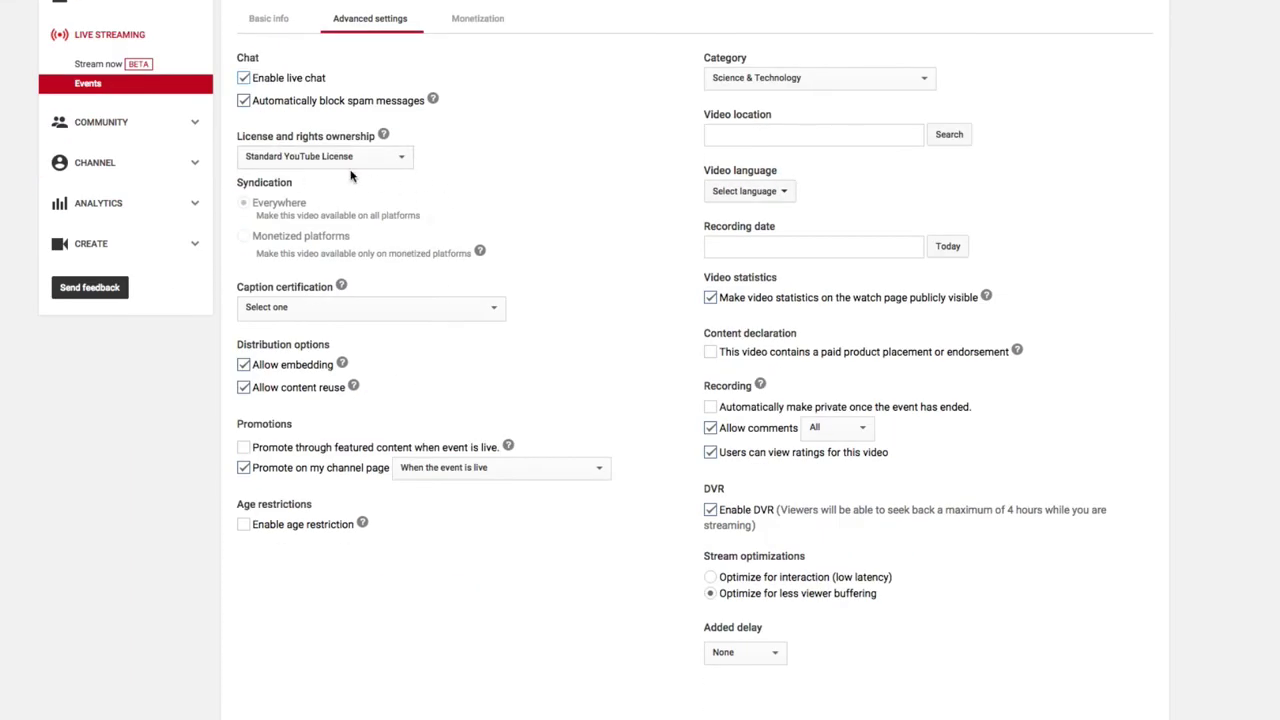
scroll(570, 320, "up", 1)
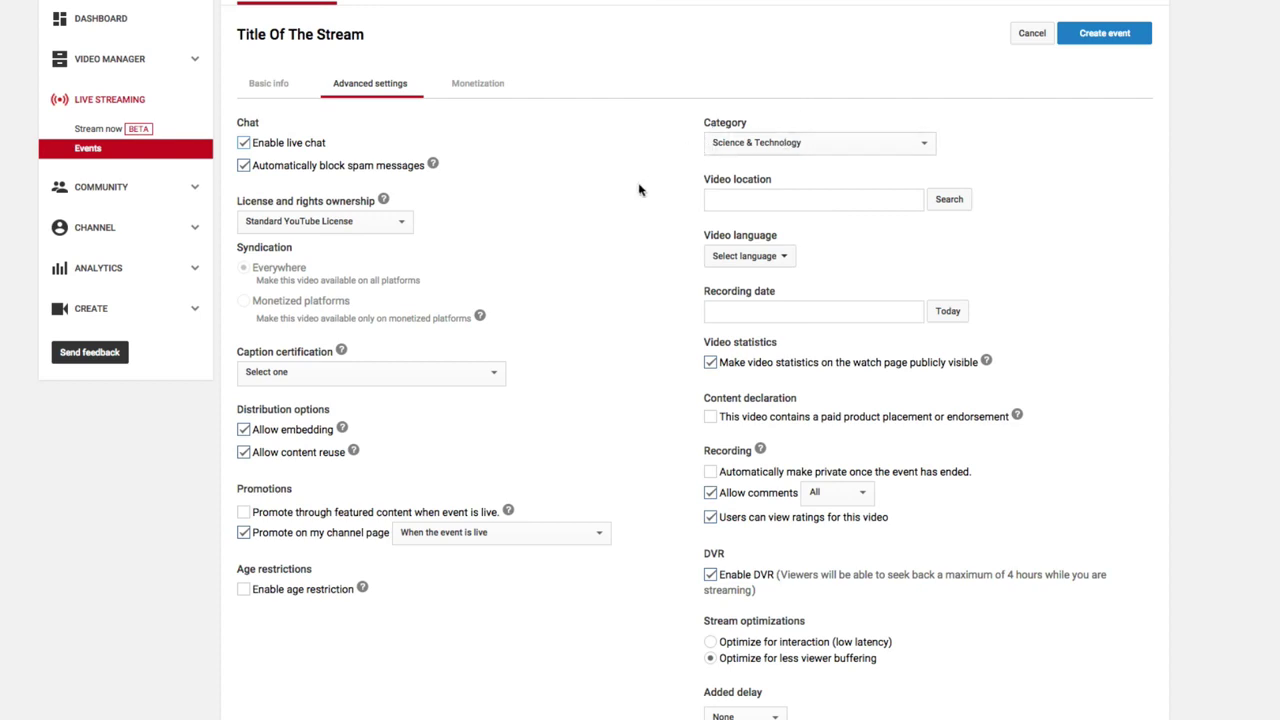
scroll(606, 343, "up", 1)
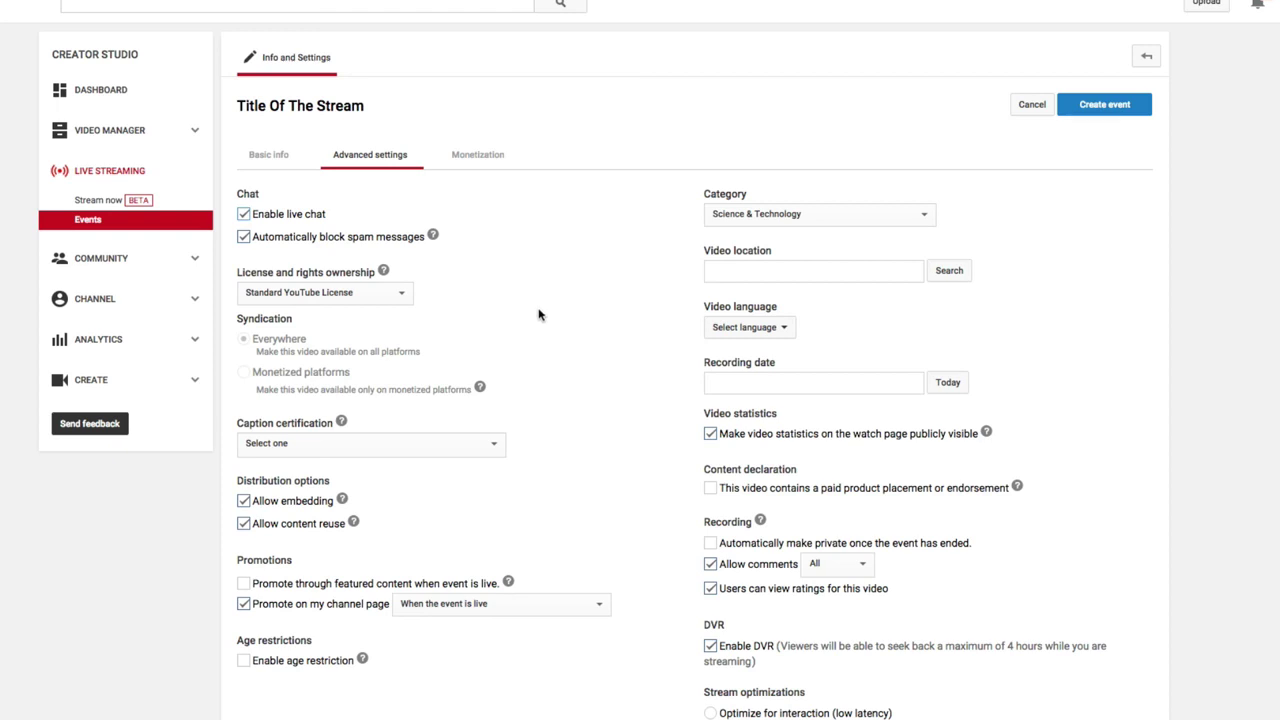
- Turn on monetization with ads to view the ad formats, turn it off again, and return to the basic info
left_click(468, 160)
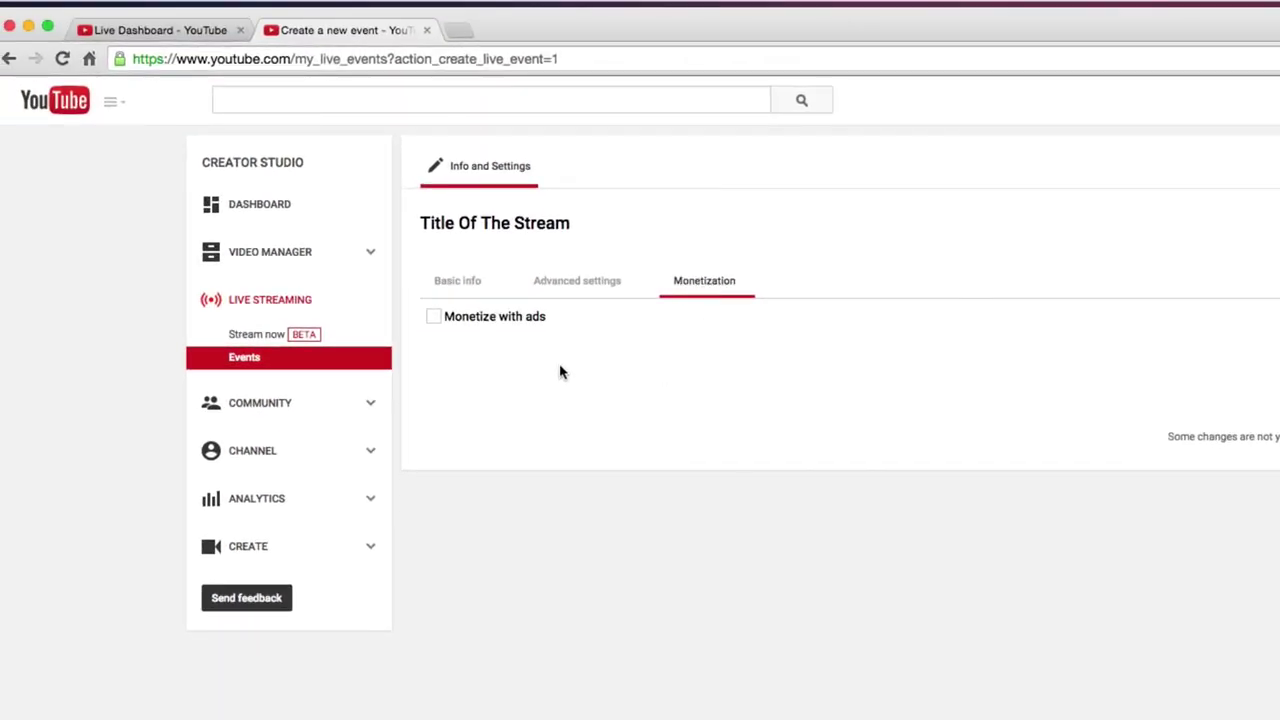
left_click(433, 317)
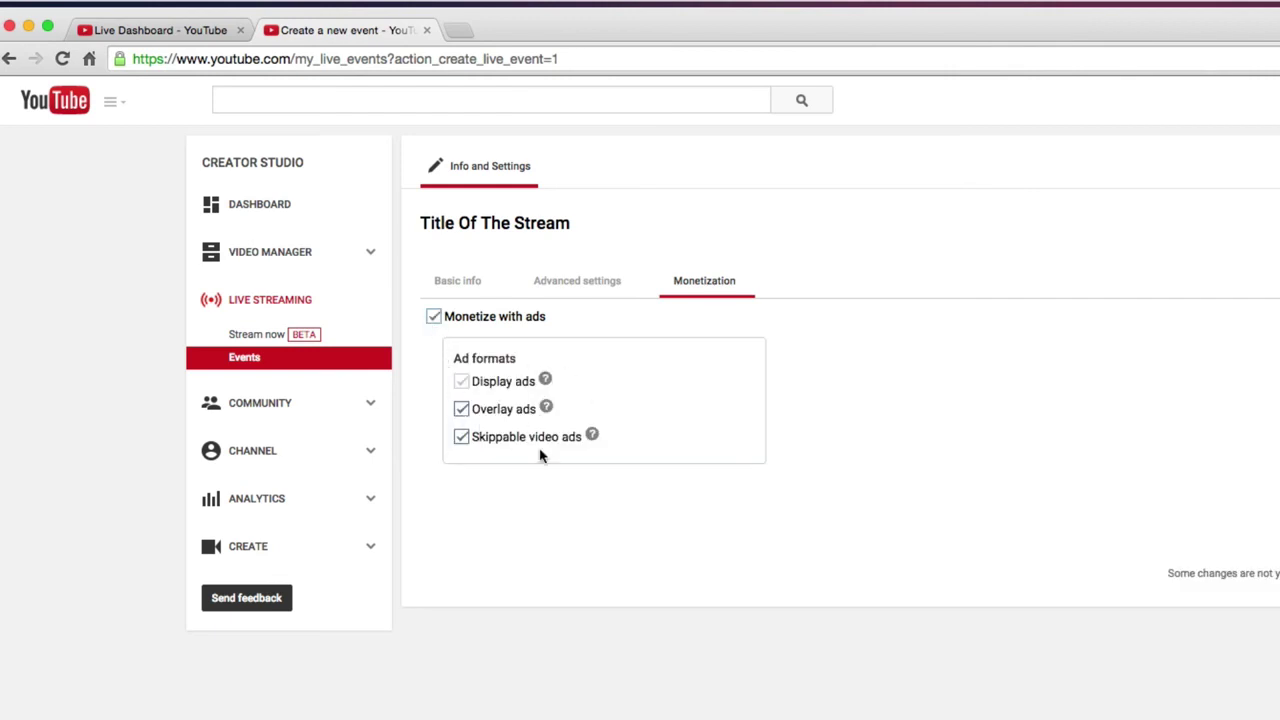
left_click(434, 318)
left_click(462, 282)
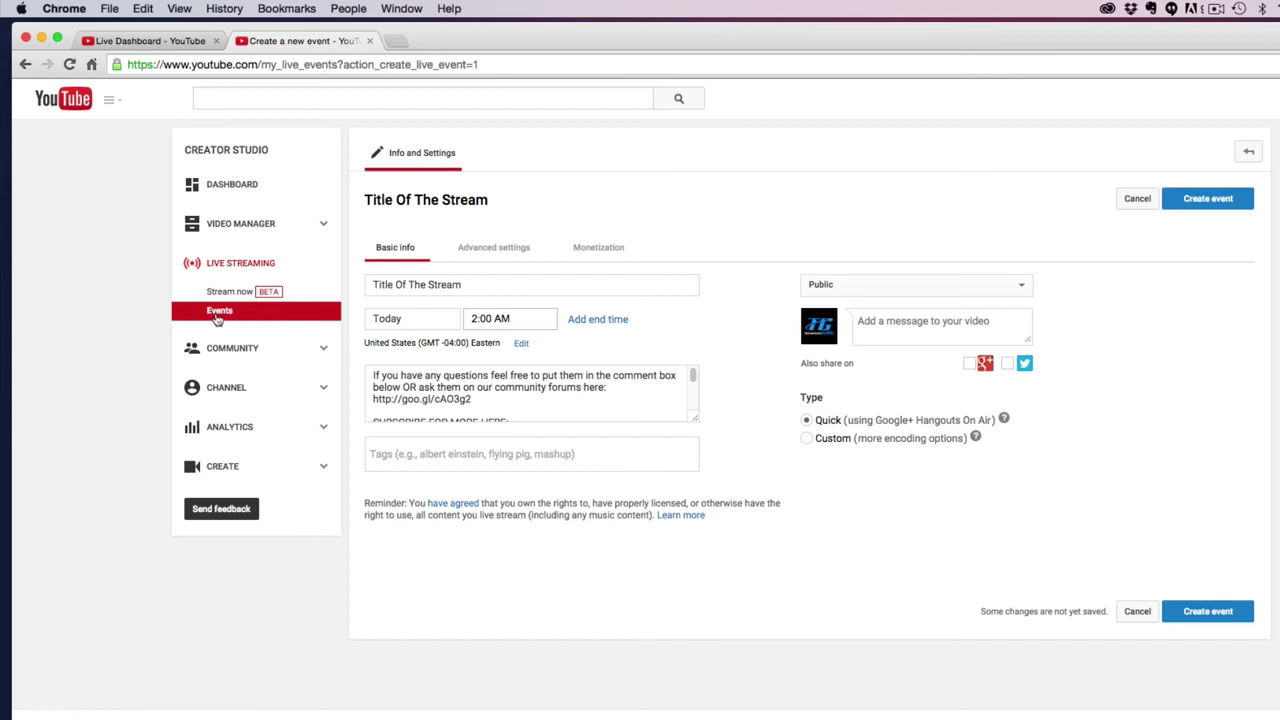
- Stay on the unsaved event page and look over the Stream now live dashboard in the other browser tab
left_click(230, 292)
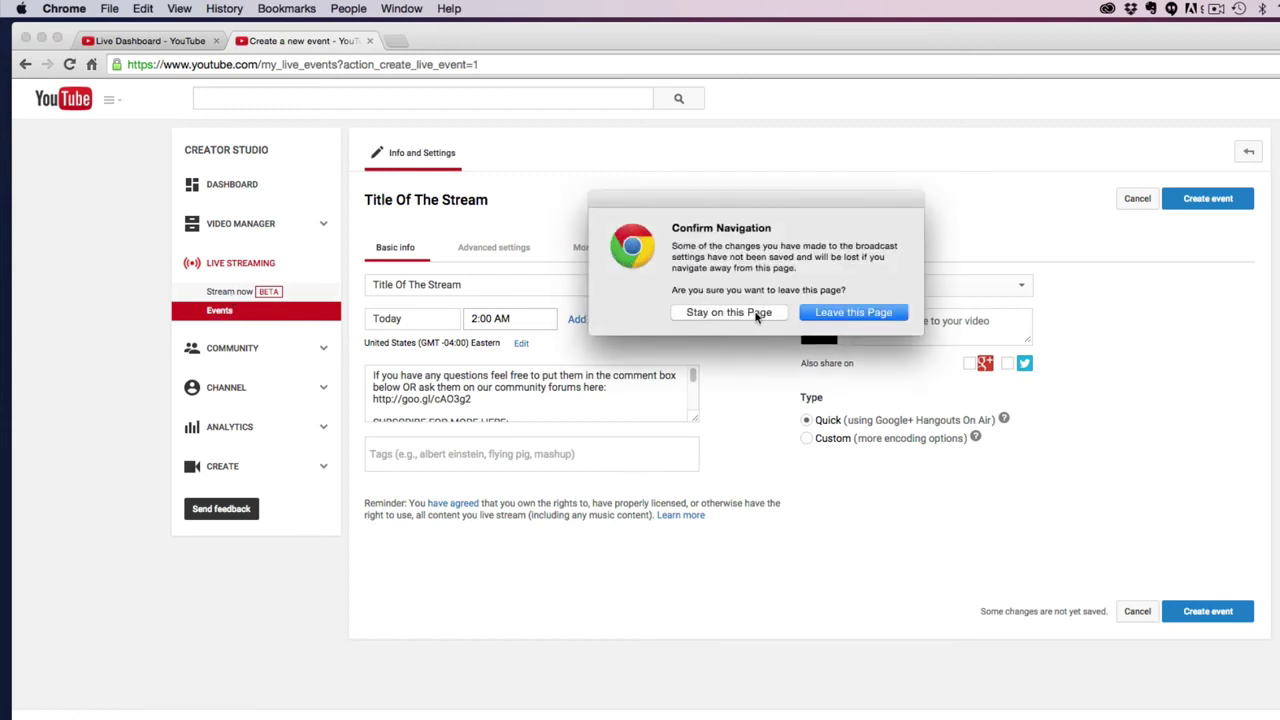
left_click(729, 312)
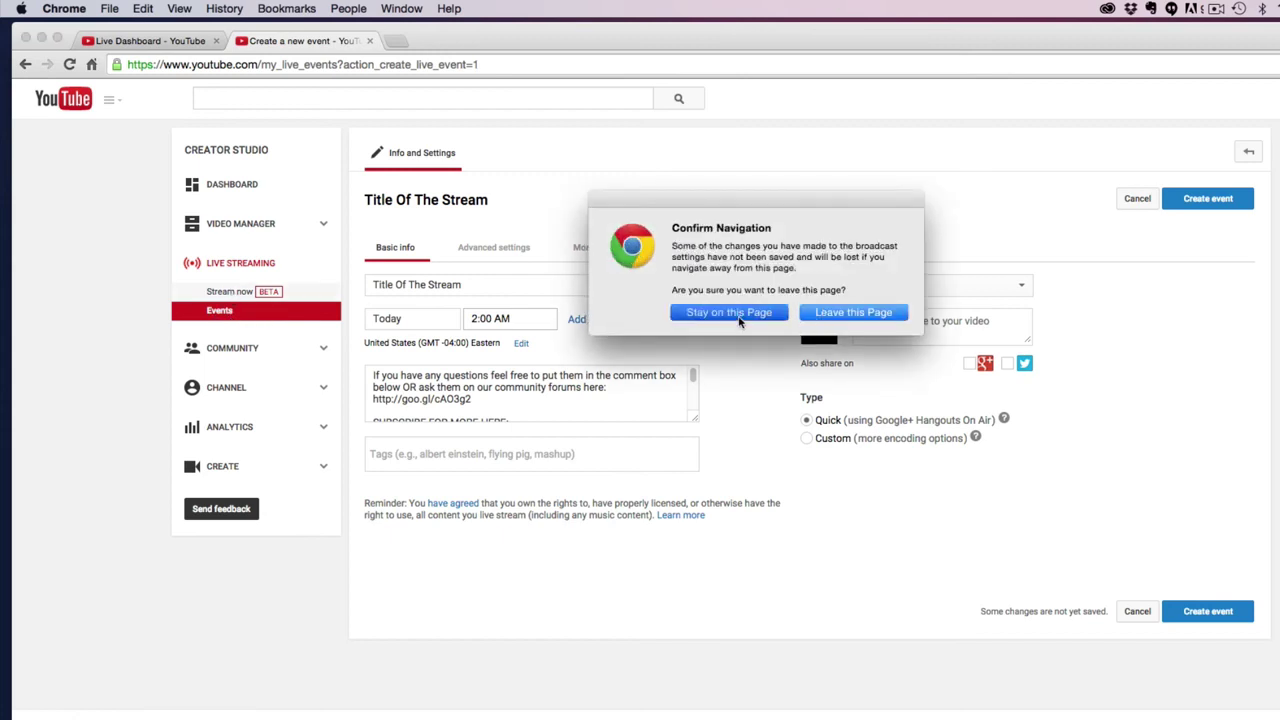
left_click(231, 290)
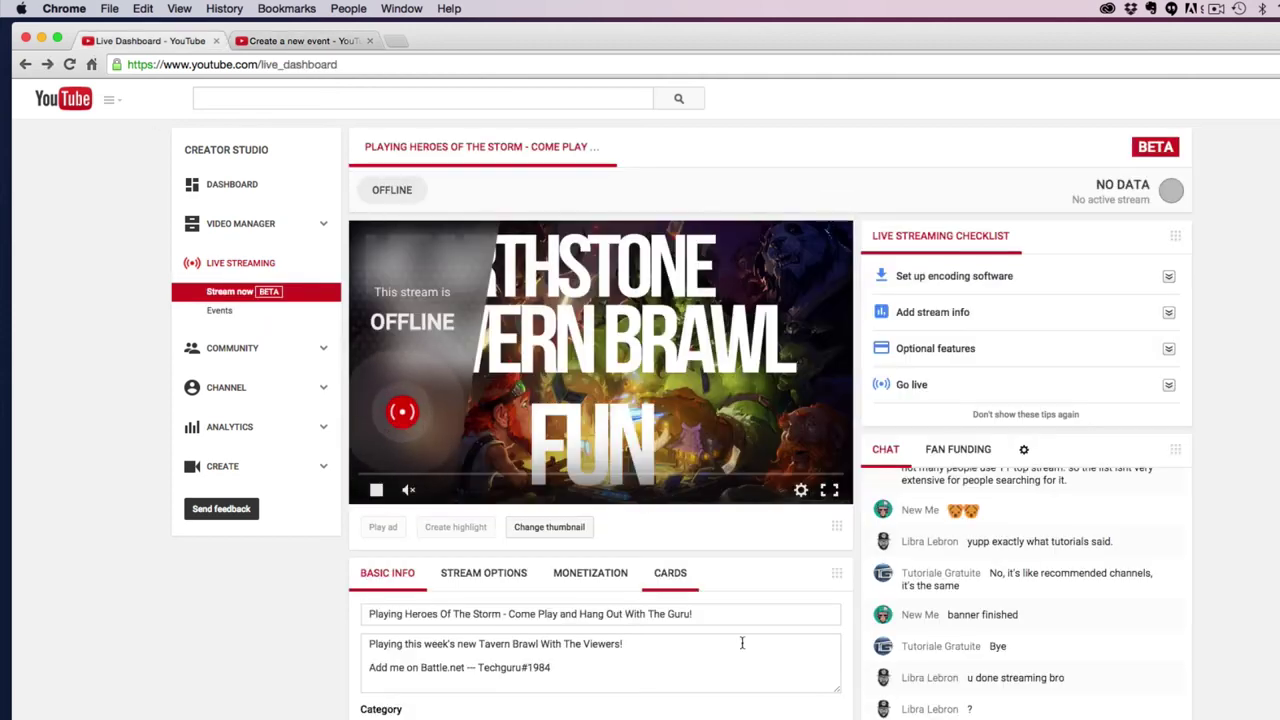
scroll(700, 625, "down", 4)
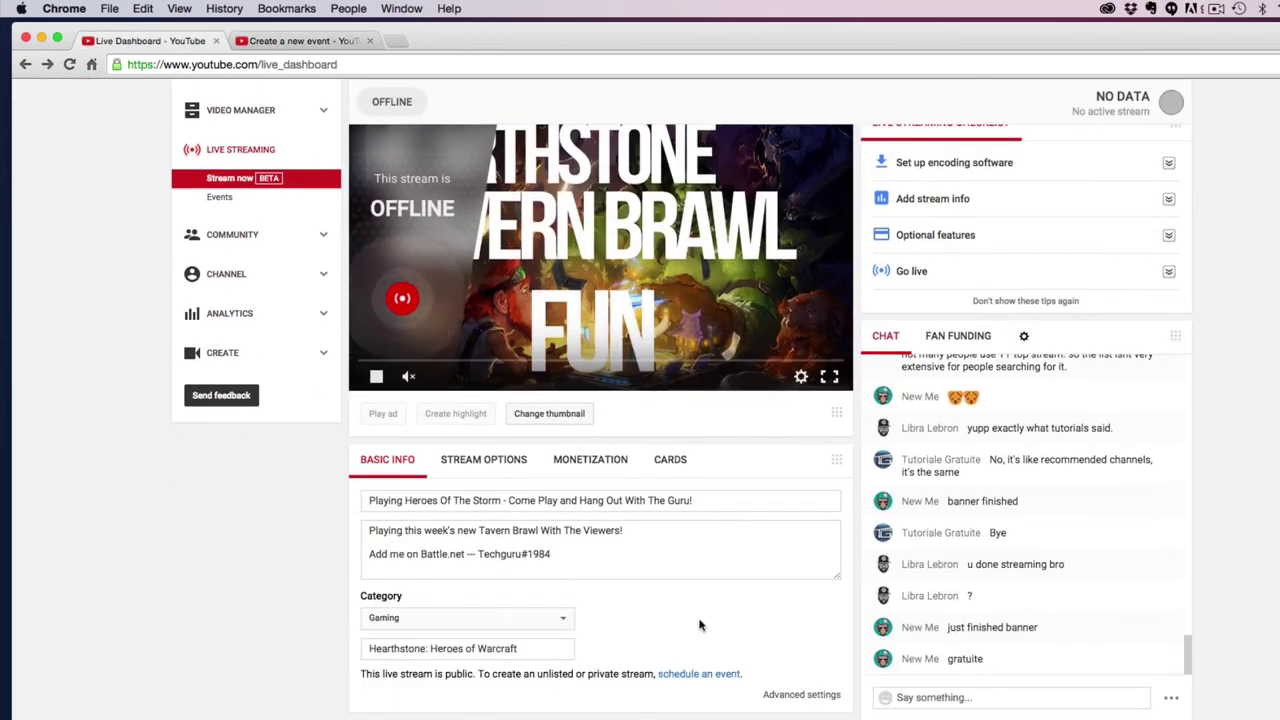
scroll(700, 625, "up", 4)
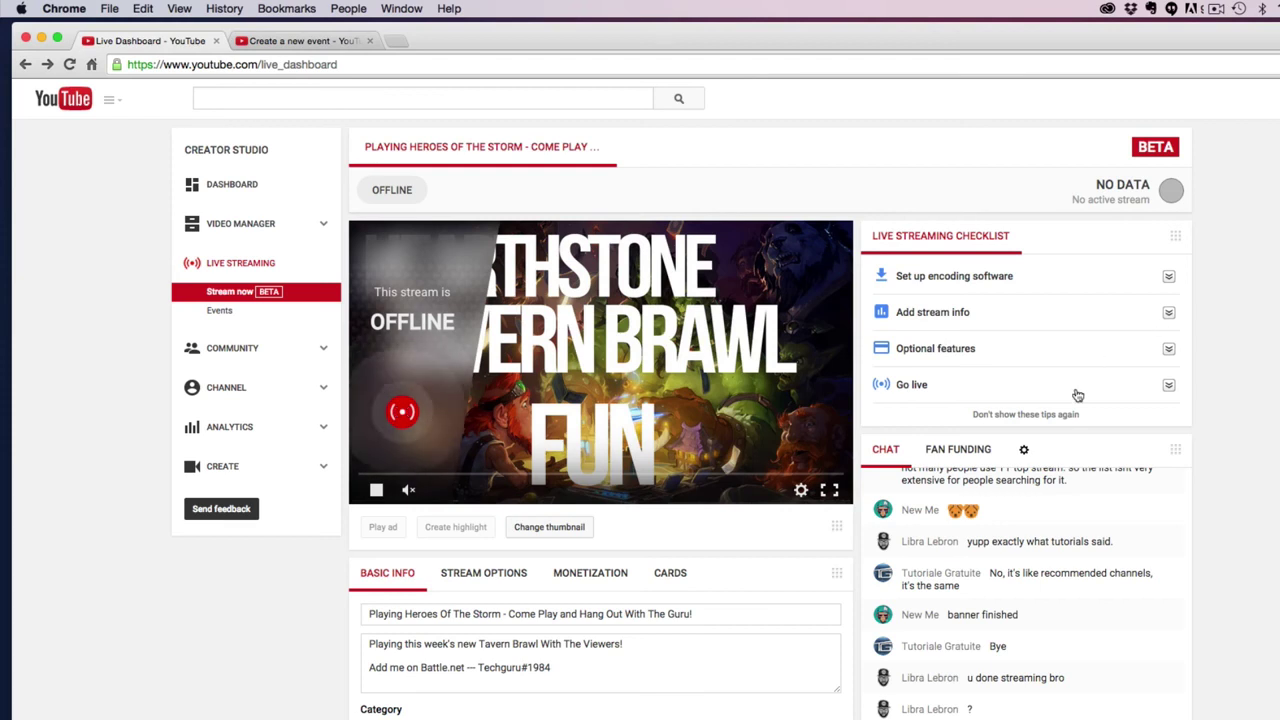
- Try moving the chat and video player between dashboard columns, ending with the player in the wide column and chat above the Live Streaming Checklist
left_click_drag(1180, 461, 751, 594)
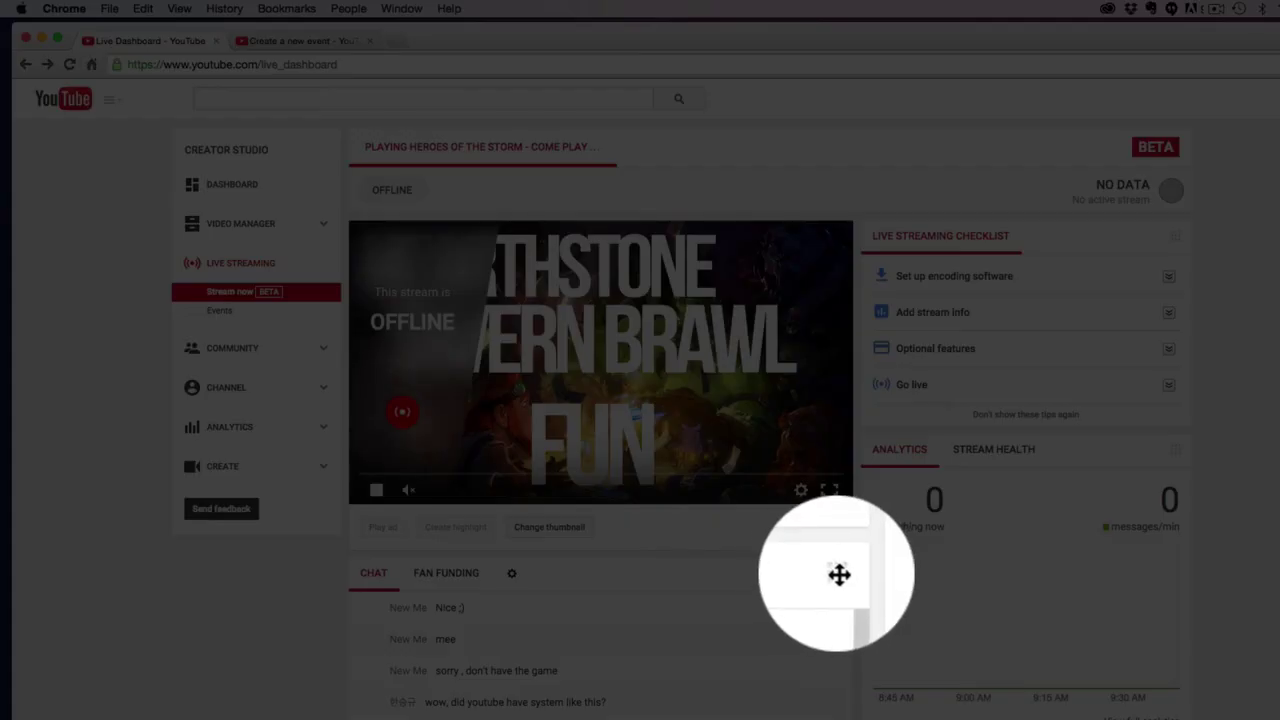
left_click_drag(837, 572, 1195, 448)
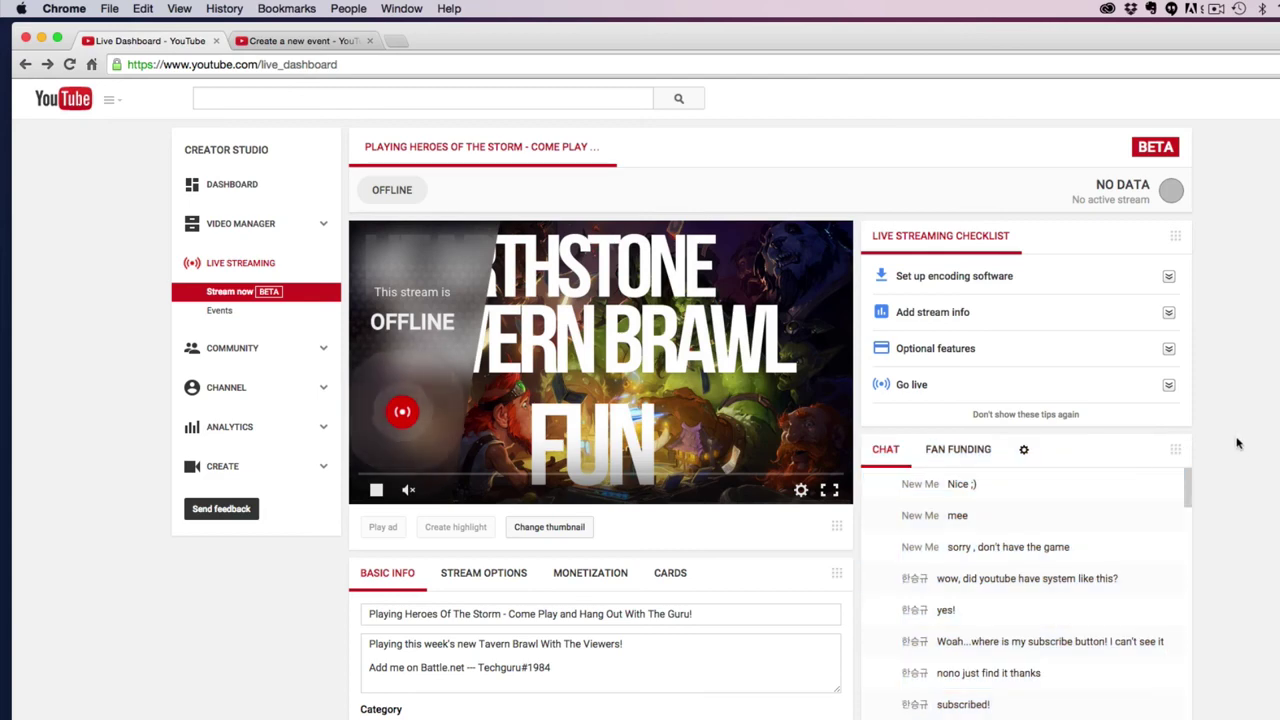
left_click_drag(843, 206, 1146, 232)
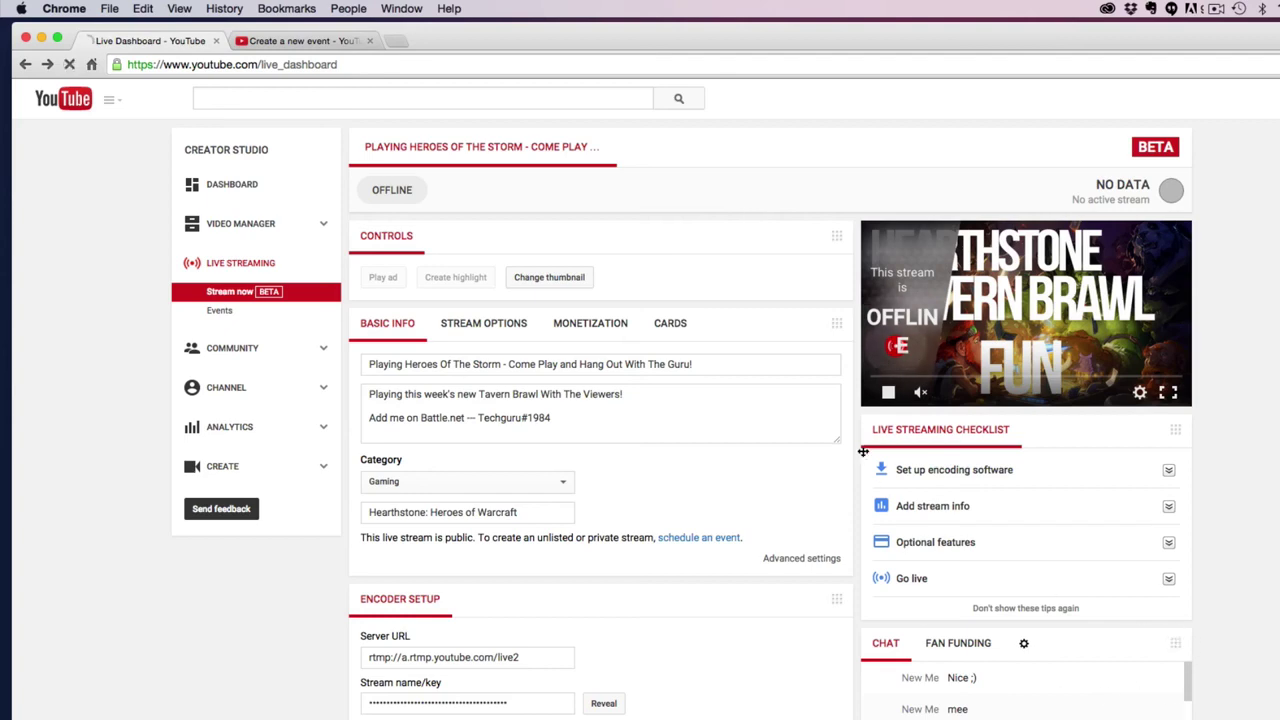
left_click_drag(1168, 632, 822, 239)
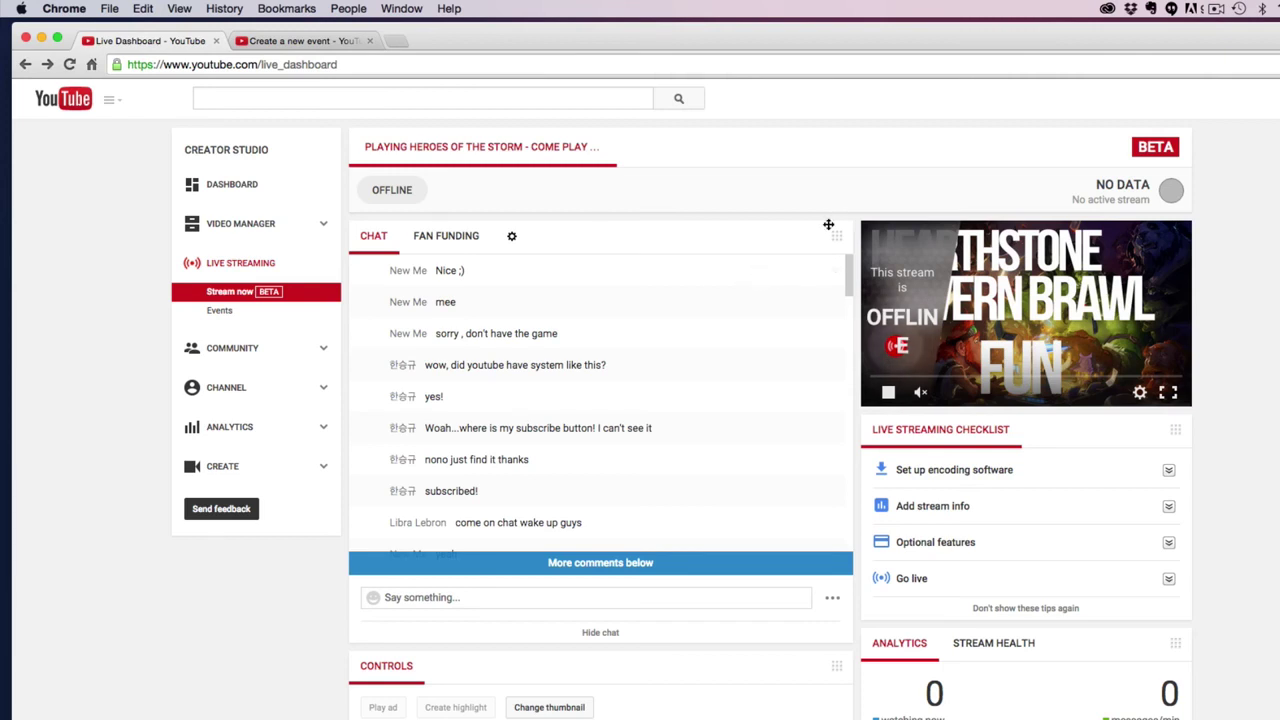
left_click_drag(828, 224, 1162, 424)
left_click_drag(1170, 209, 826, 240)
- Read the "Set up encoding software" tip in the Live Streaming Checklist, collapse it, and switch to OBS
scroll(715, 531, "down", 2)
scroll(715, 531, "down", 5)
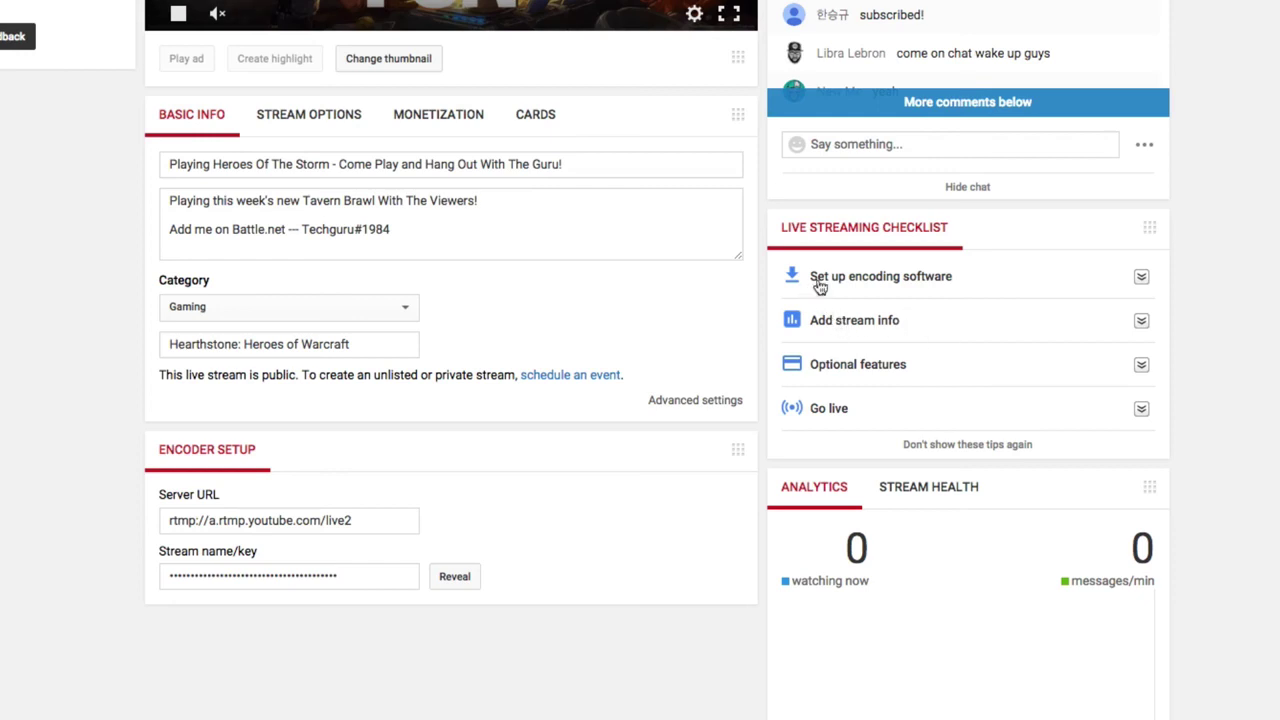
left_click(1140, 276)
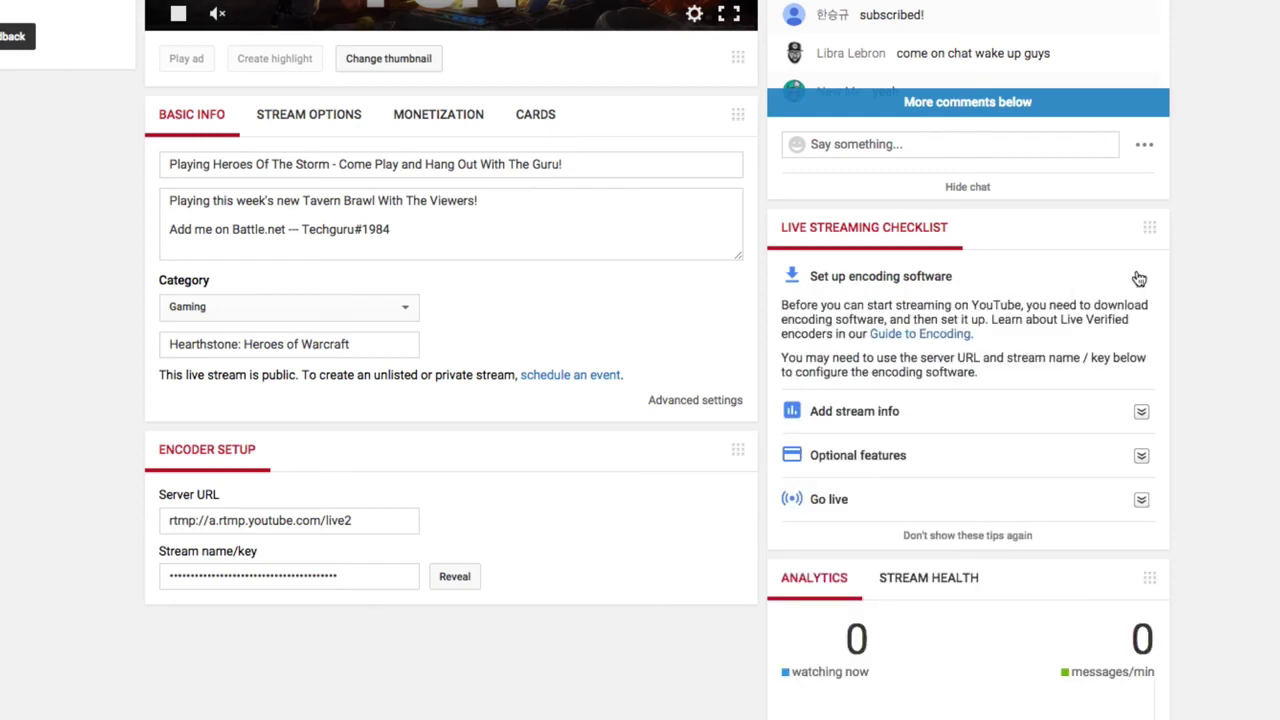
left_click(1143, 276)
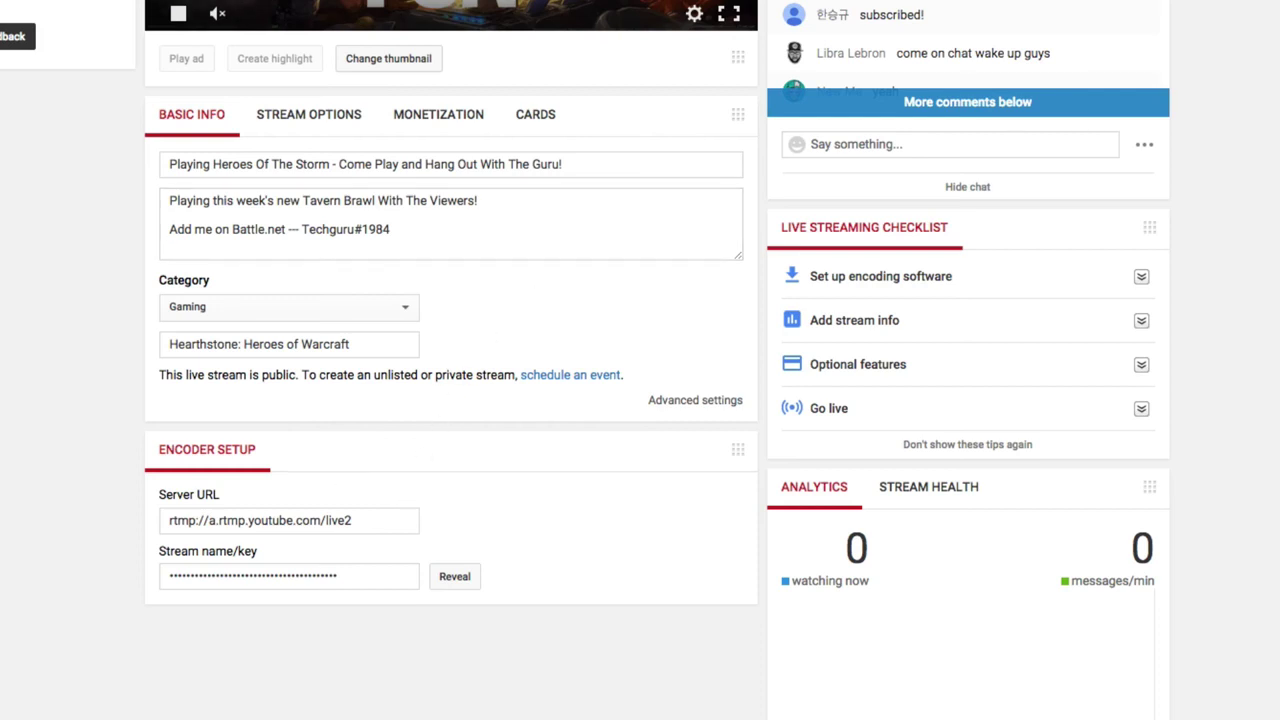
key("super+Tab")
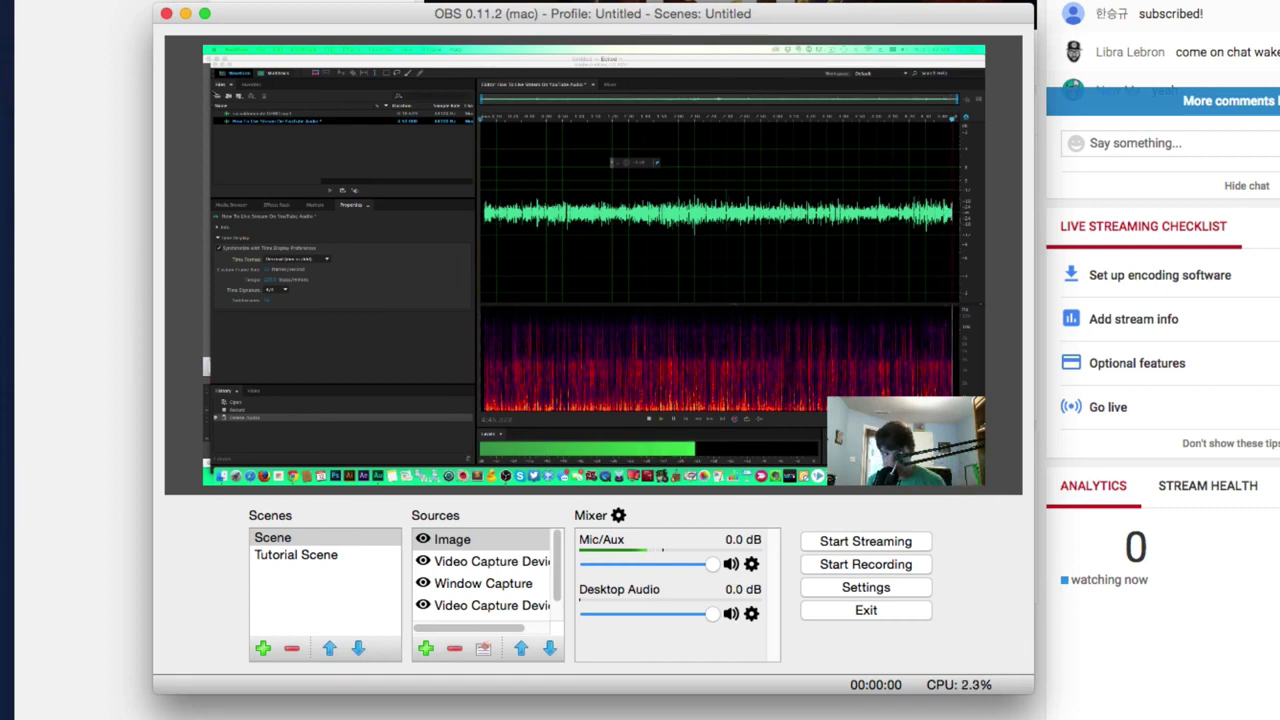
- Open the Stream settings in OBS and examine the stream type, service, server and stream key fields
key("super+Tab")
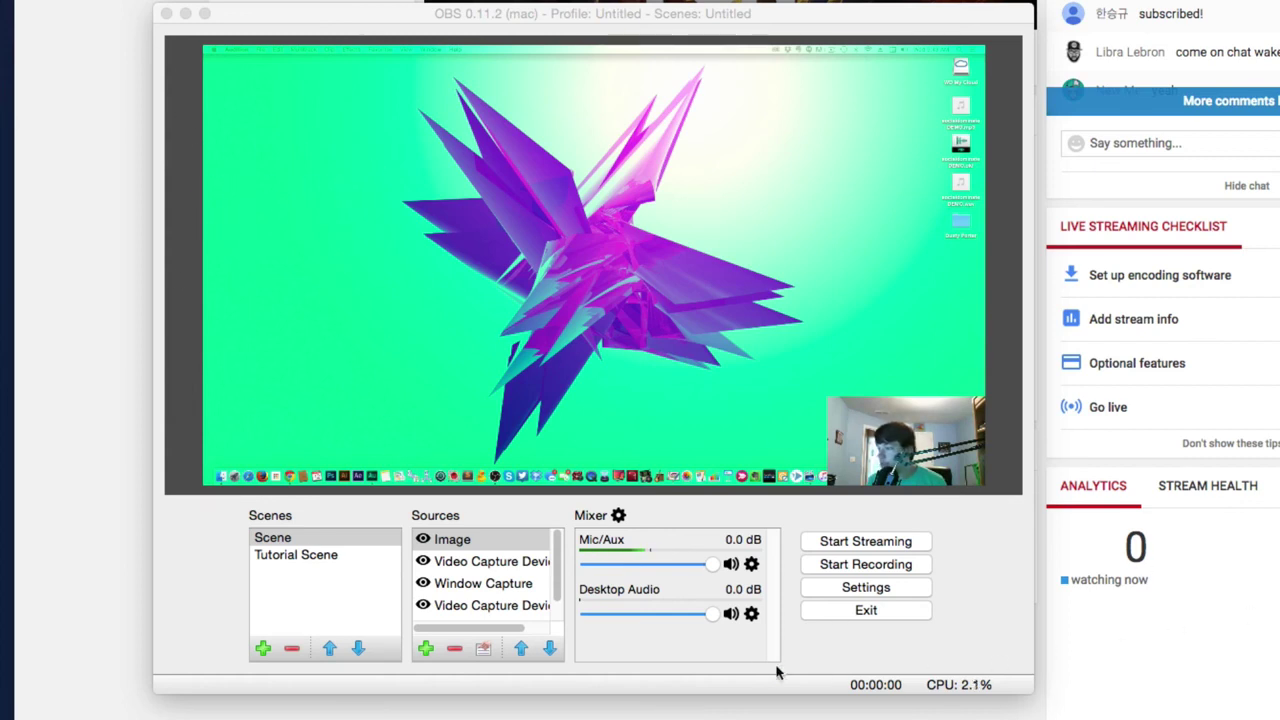
left_click(840, 593)
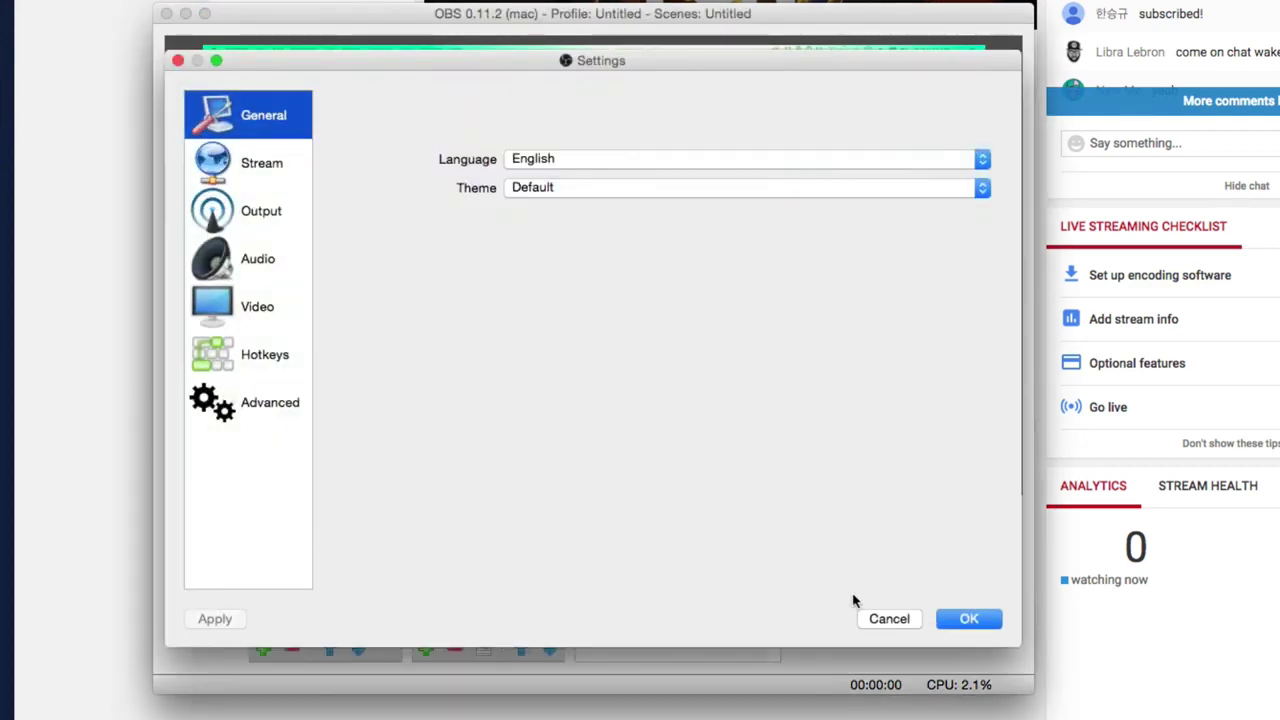
left_click(255, 163)
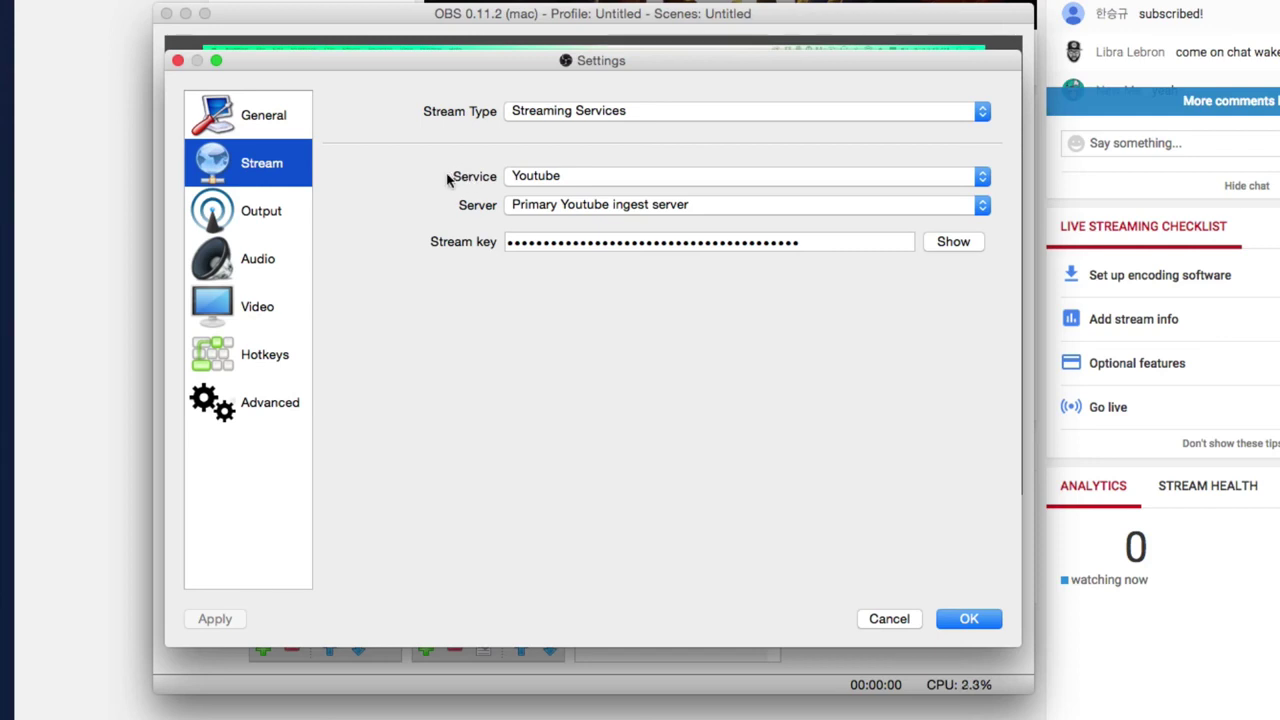
left_click_drag(868, 246, 468, 235)
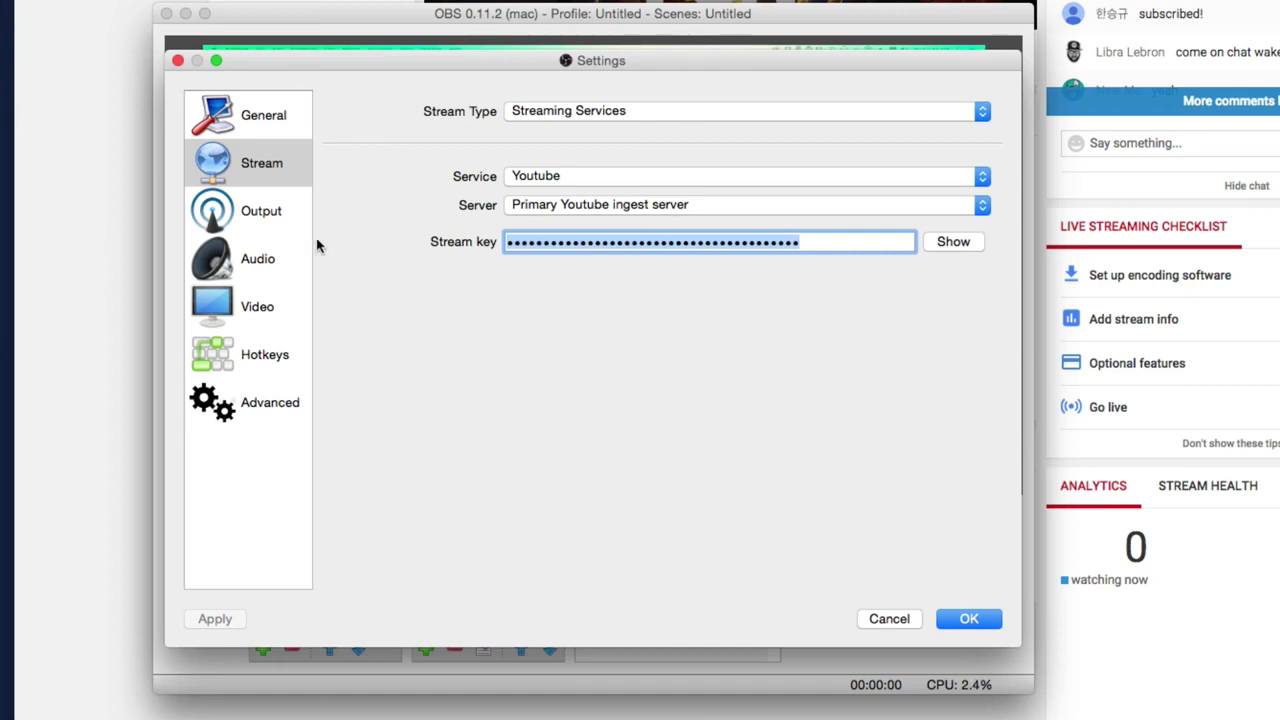
- View the available streaming services and YouTube ingest servers in the OBS stream settings, and close the settings without changes
left_click(567, 176)
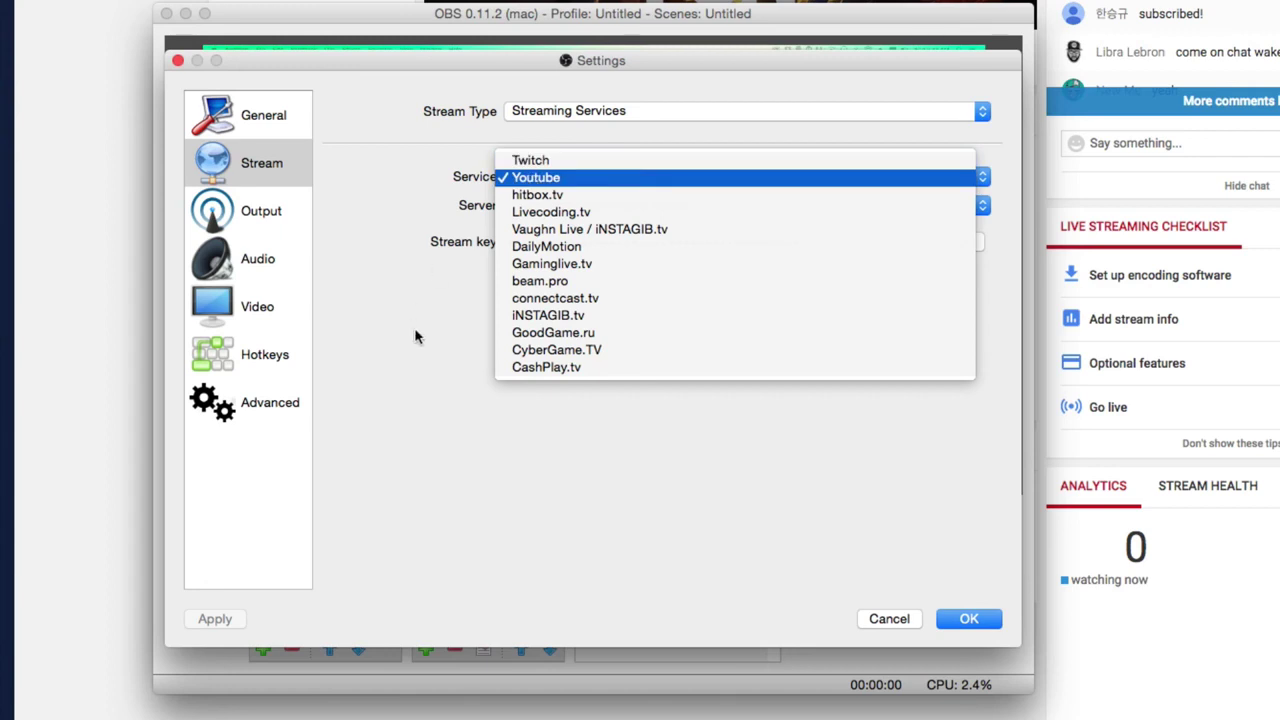
left_click(420, 338)
left_click(538, 204)
left_click(538, 204)
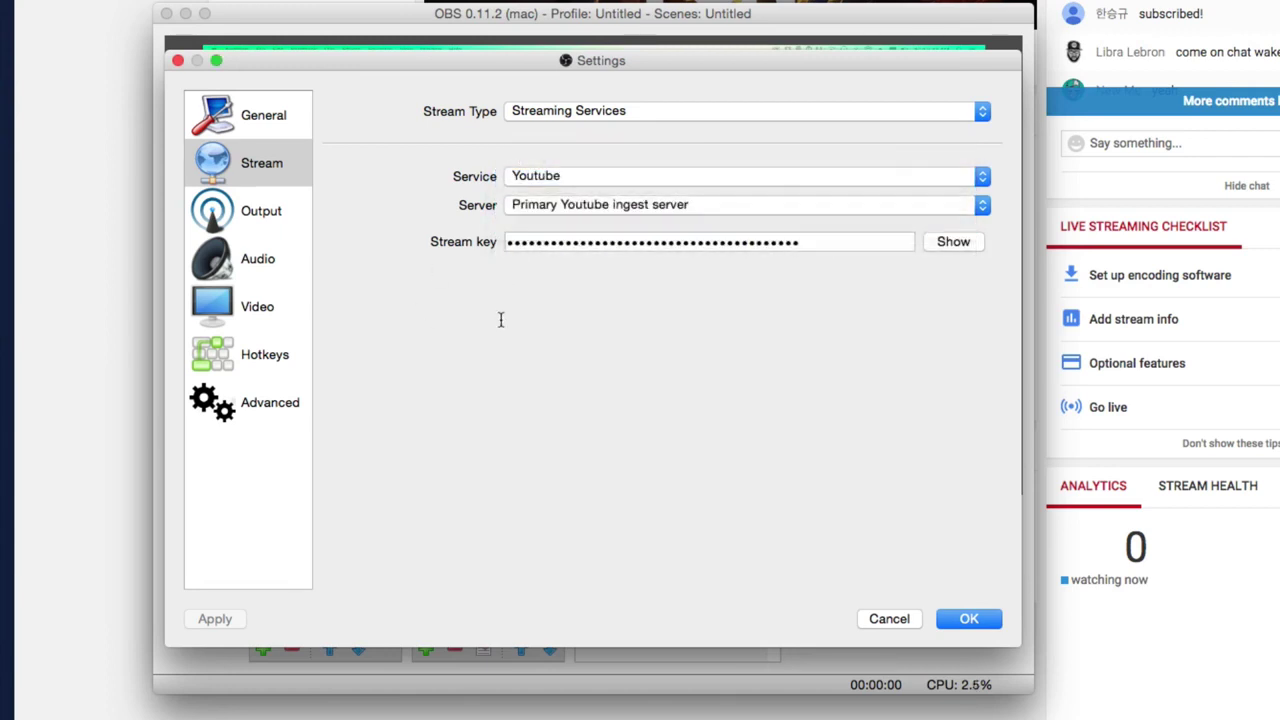
left_click_drag(508, 244, 821, 265)
left_click(780, 202)
left_click(895, 622)
- Switch to the YouTube live dashboard and locate the server URL and stream name/key under Encoder Setup
key("super+Tab")
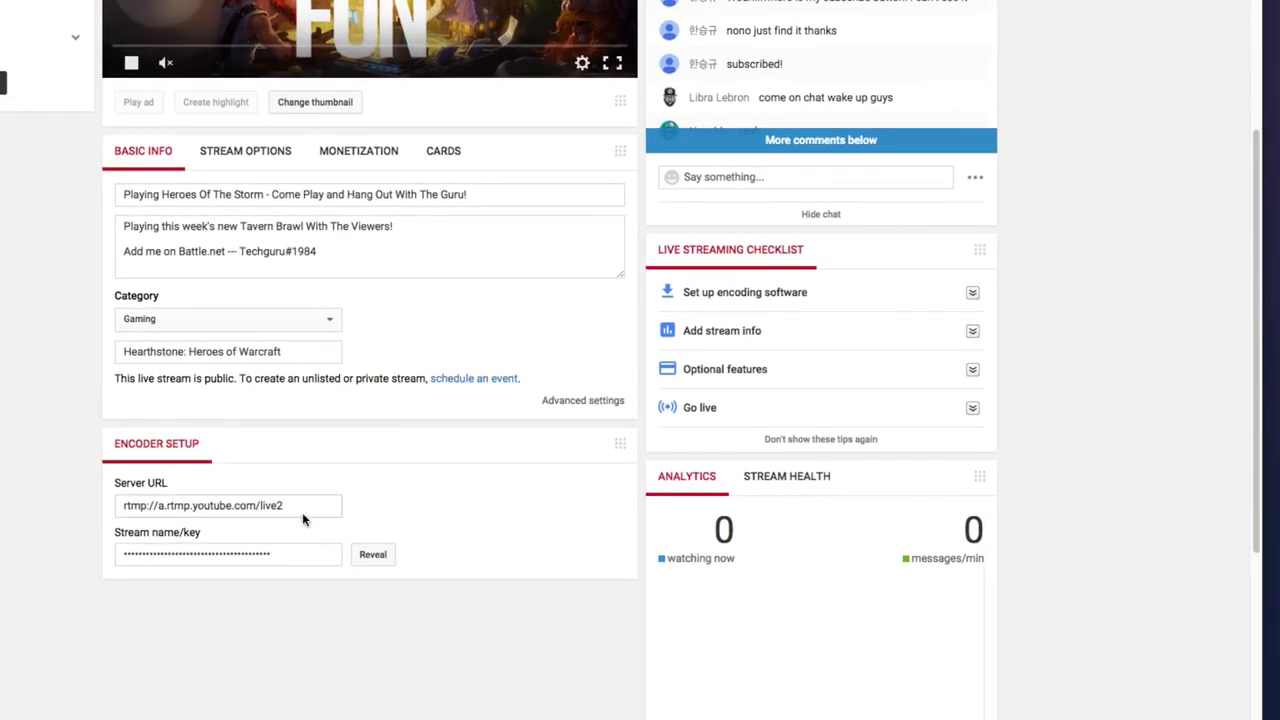
left_click_drag(303, 510, 120, 505)
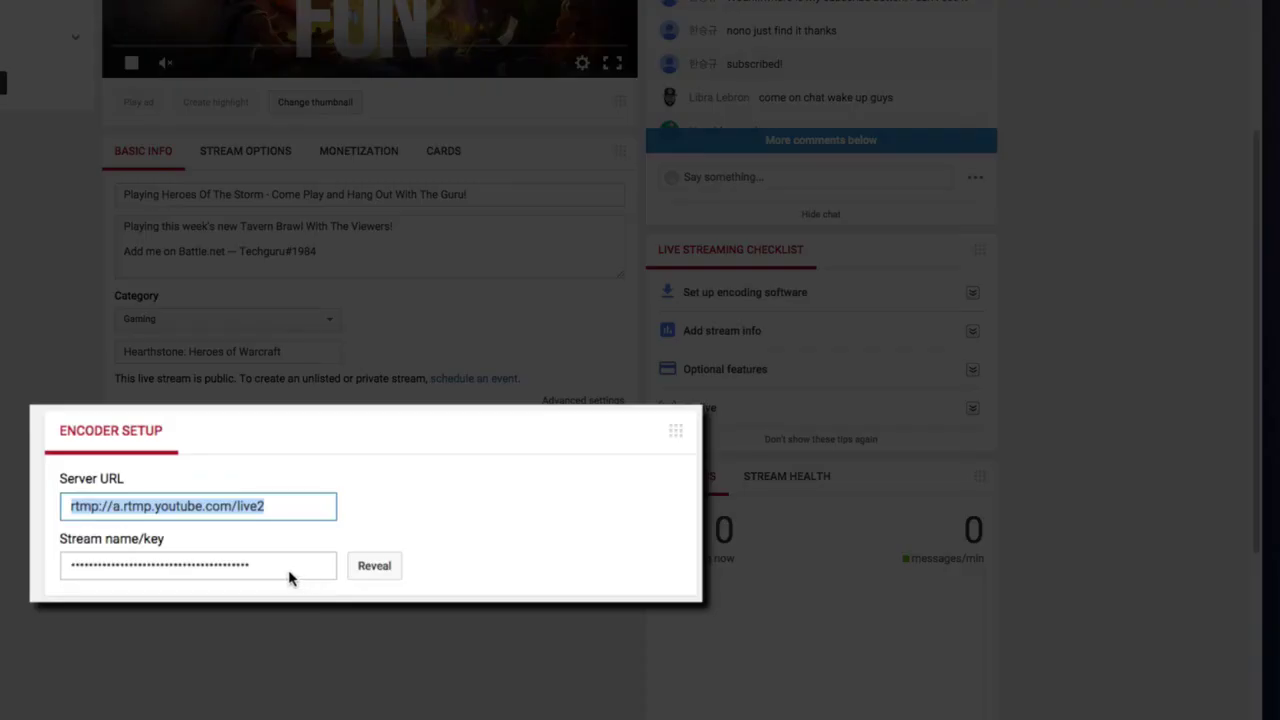
left_click_drag(290, 555, 103, 553)
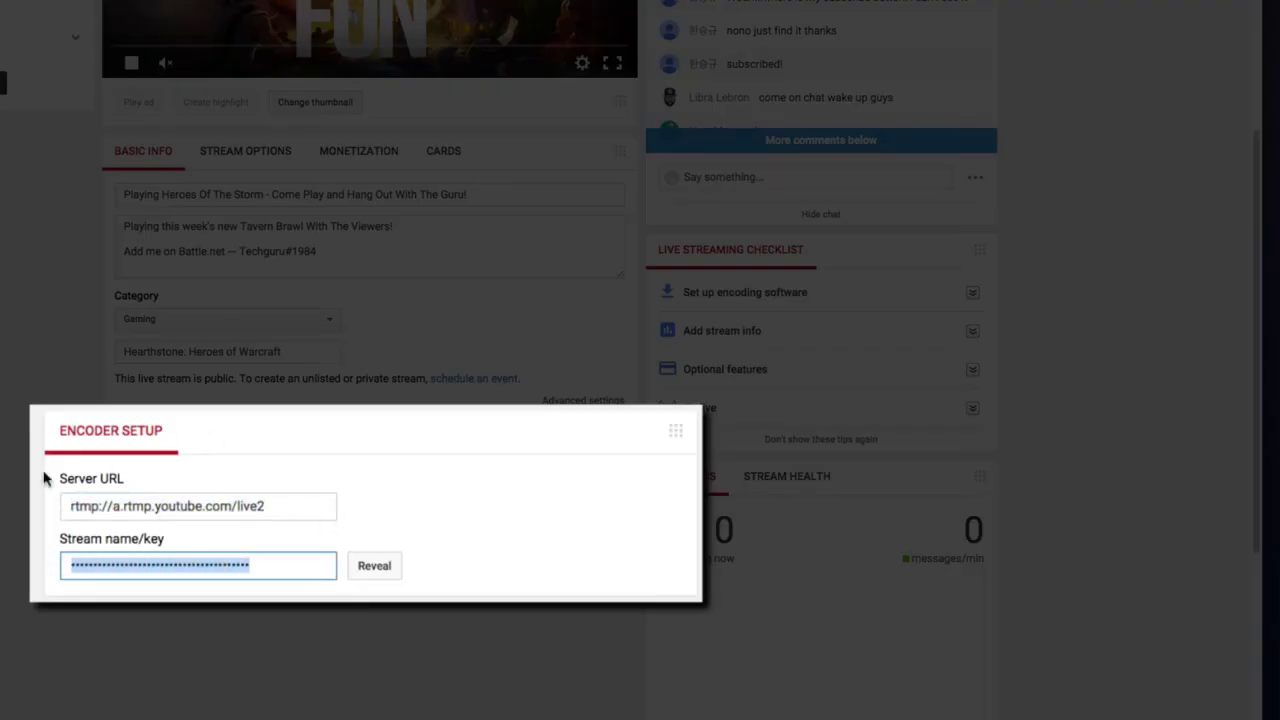
left_click_drag(418, 512, 366, 566)
left_click(534, 480)
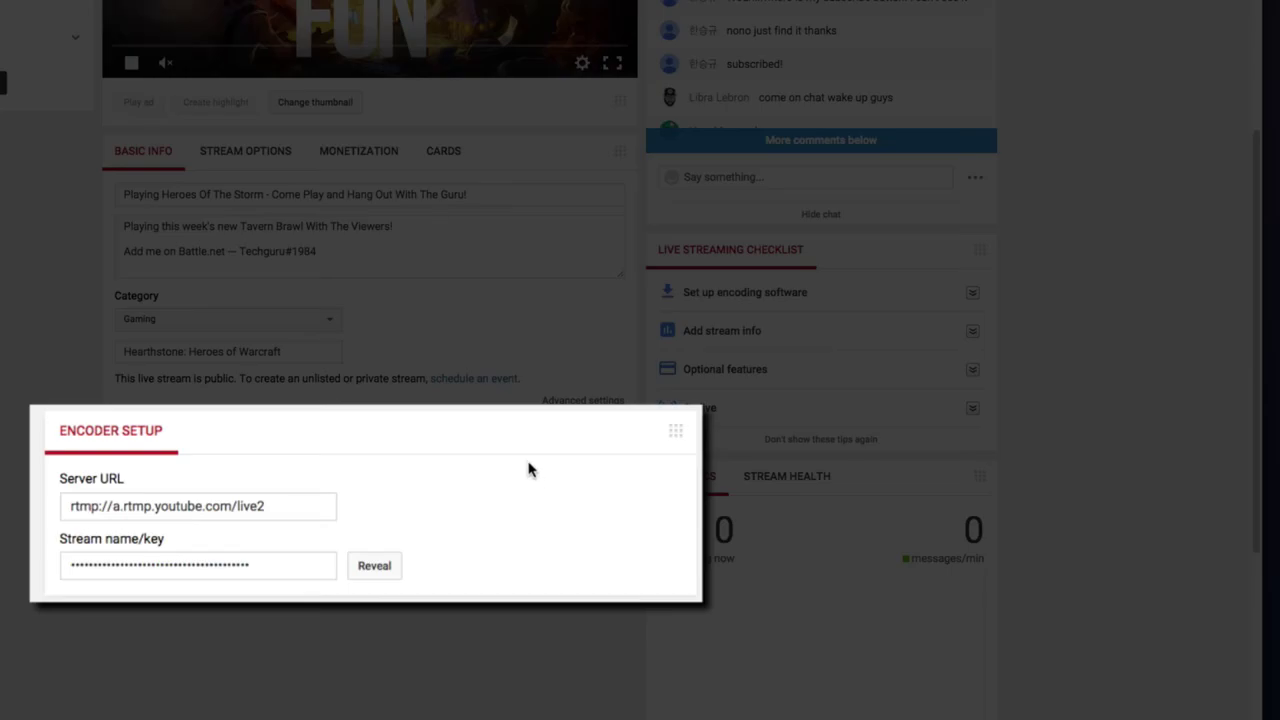
scroll(506, 534, "up", 1)
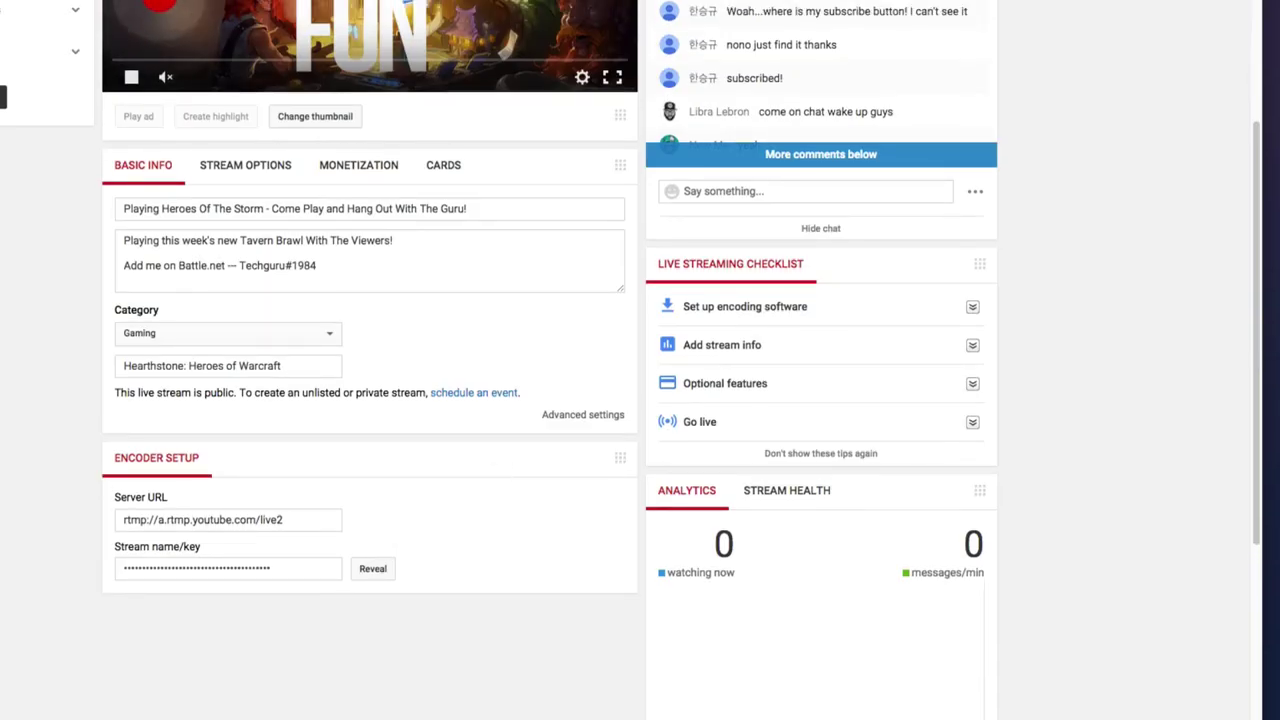
- Switch to OBS and back to the YouTube live dashboard, and look over the stream preview and info
key("super+Tab")
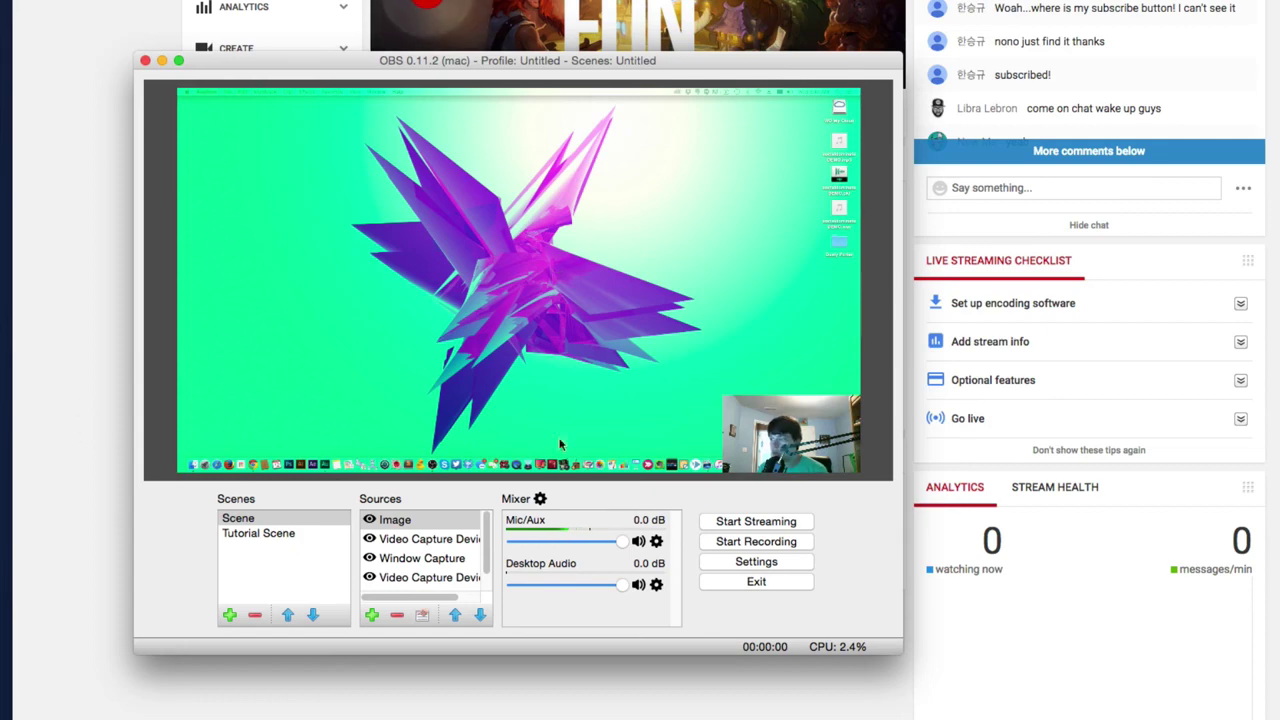
left_click(86, 292)
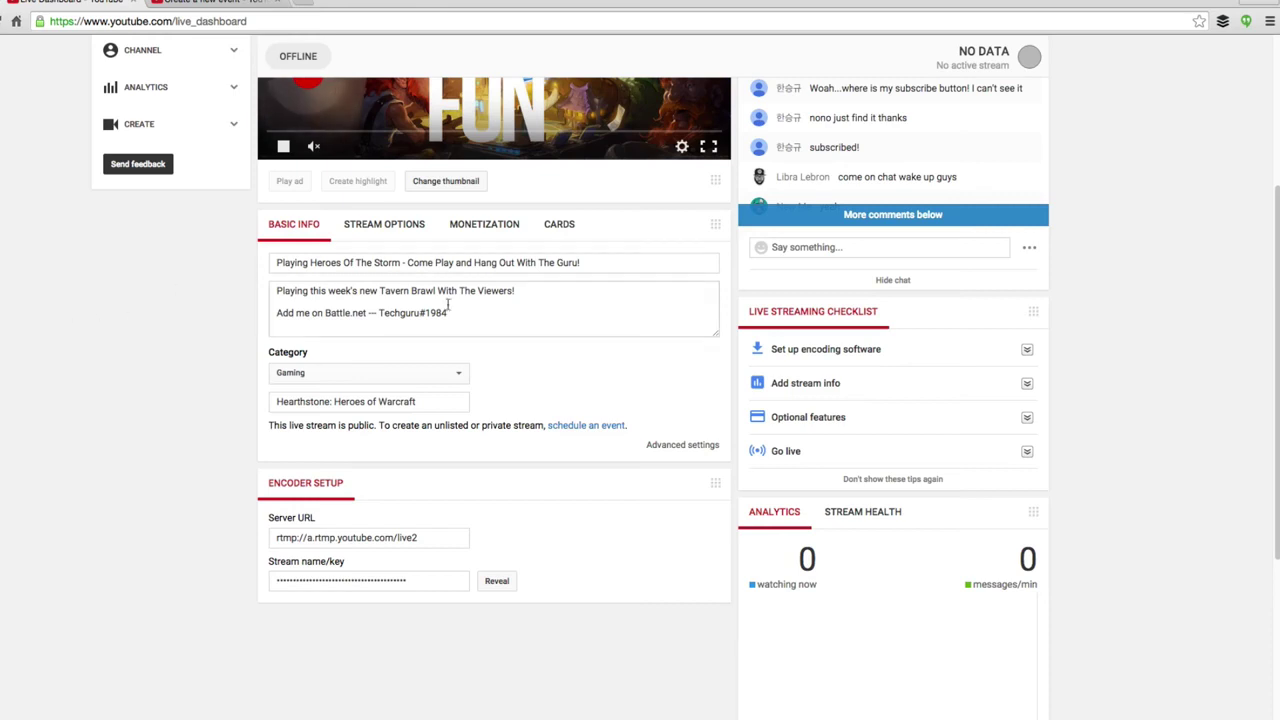
scroll(290, 330, "up", 3)
scroll(175, 360, "up", 3)
scroll(185, 450, "down", 3)
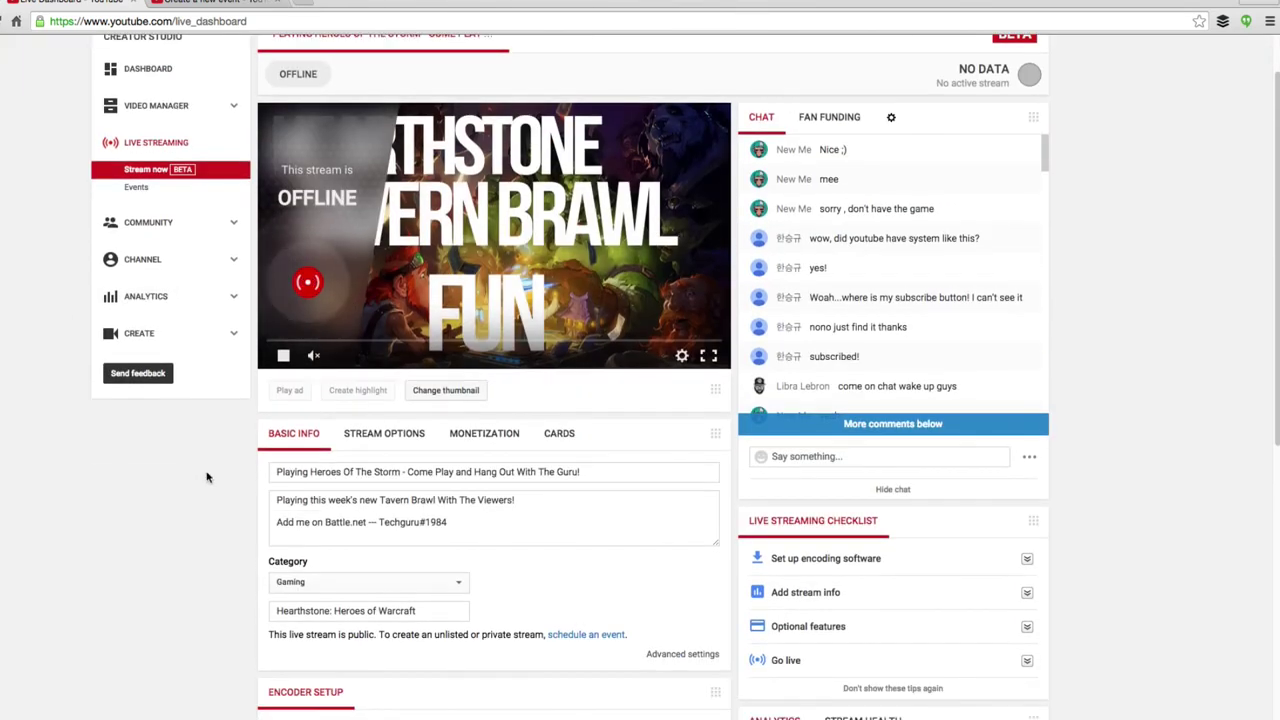
scroll(309, 490, "up", 1)
scroll(200, 506, "down", 2)
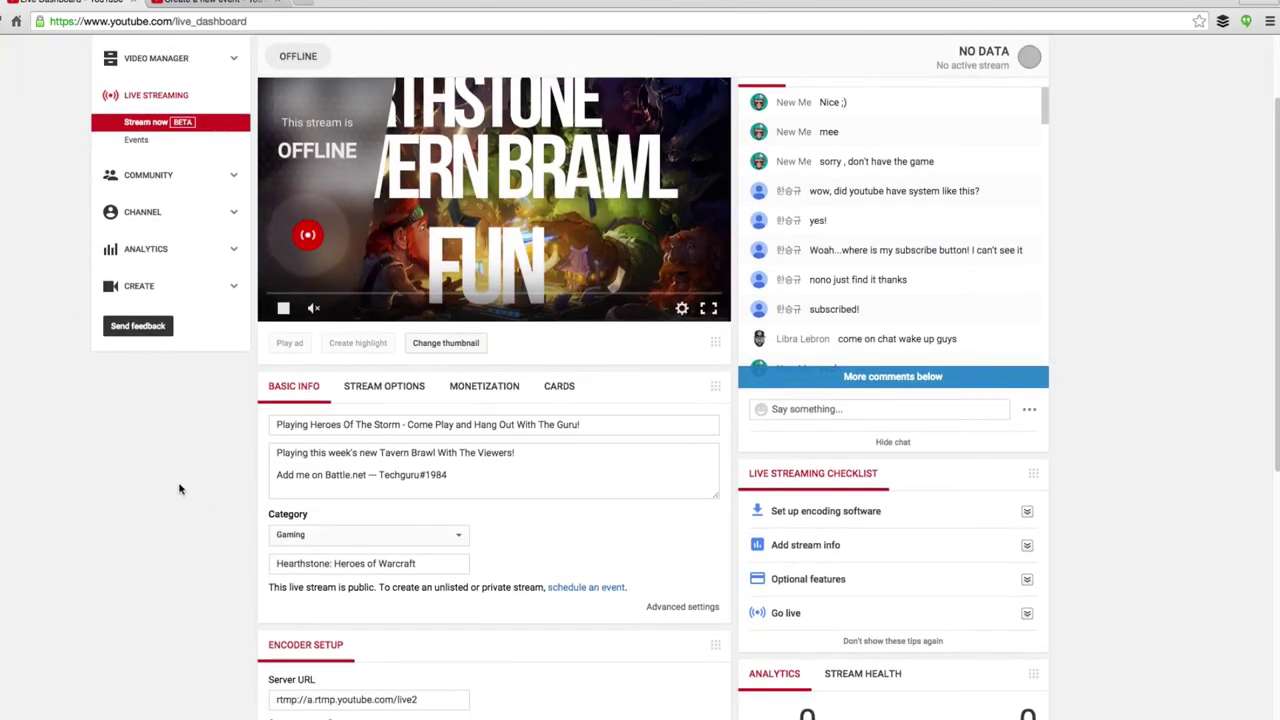
- Review the stream's title and description in the basic info
double_click(303, 428)
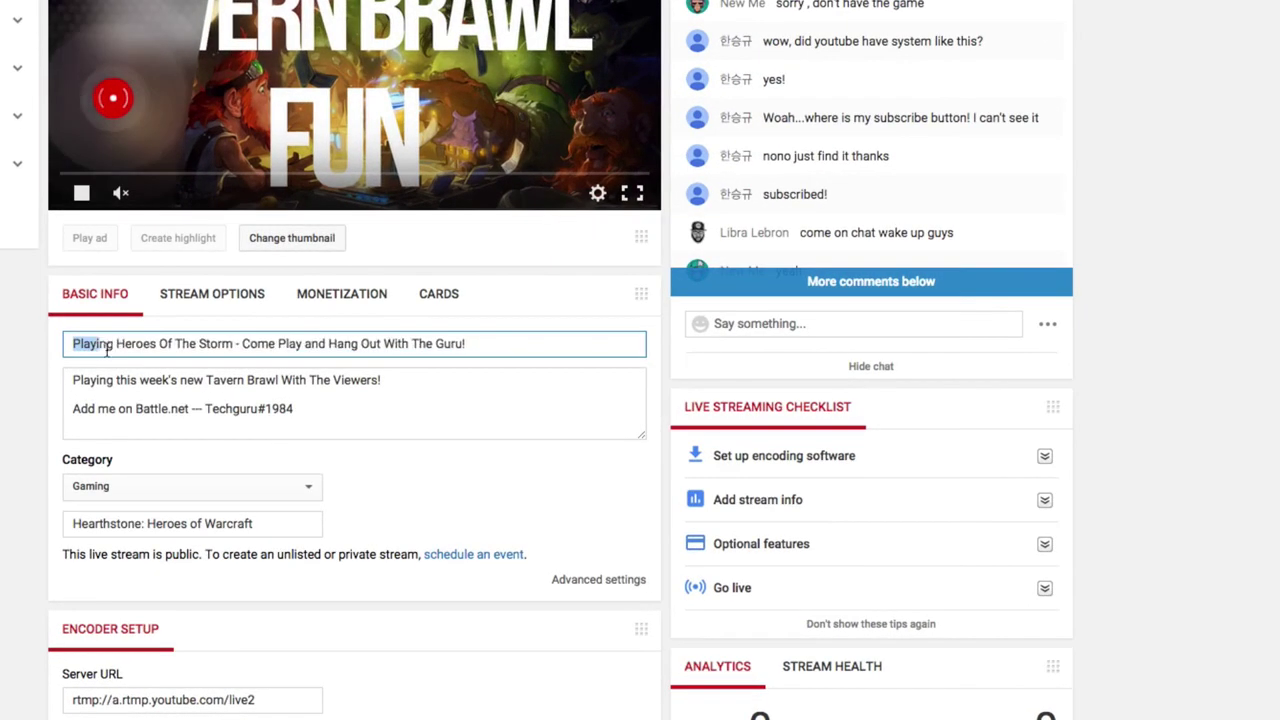
left_click_drag(107, 348, 464, 343)
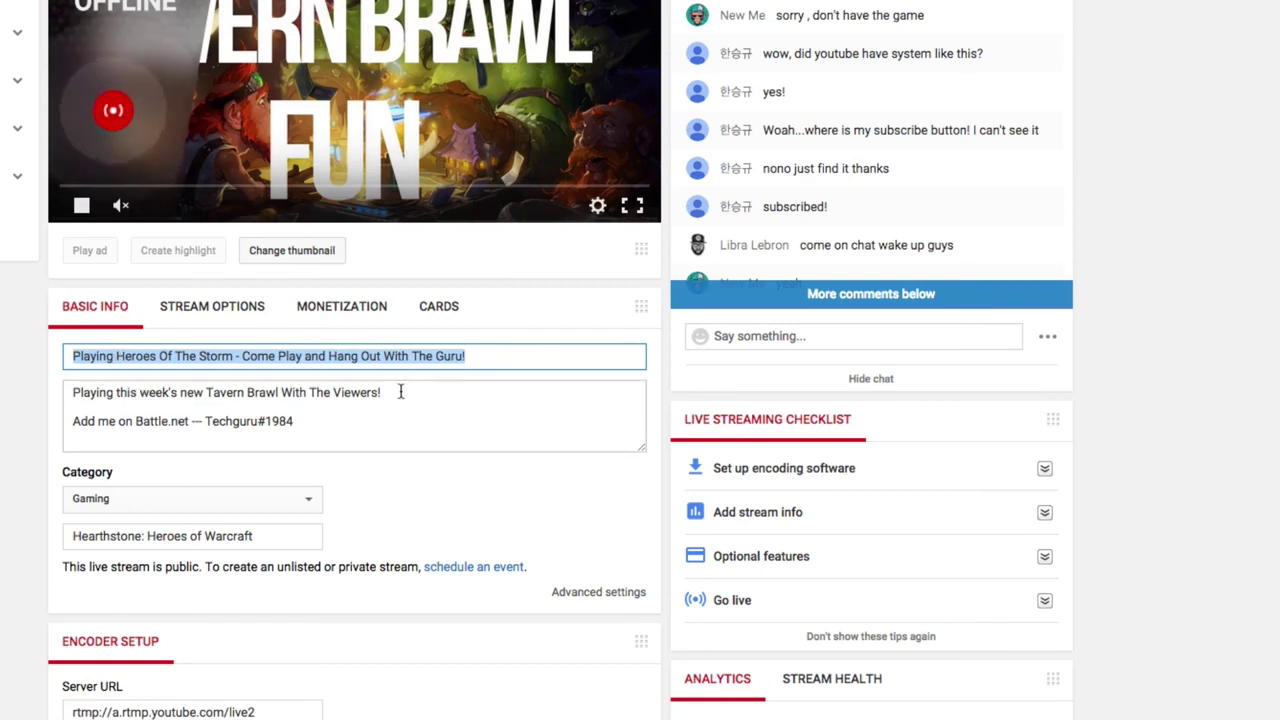
left_click_drag(301, 421, 155, 357)
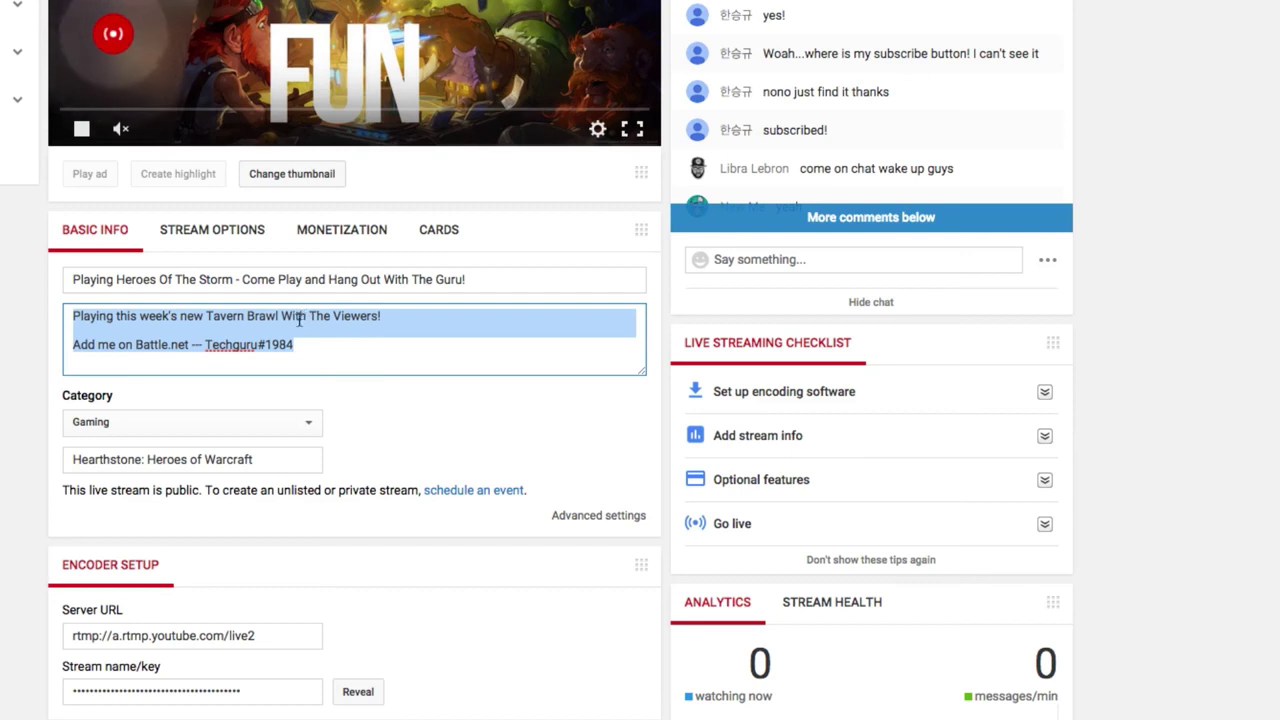
left_click(147, 348)
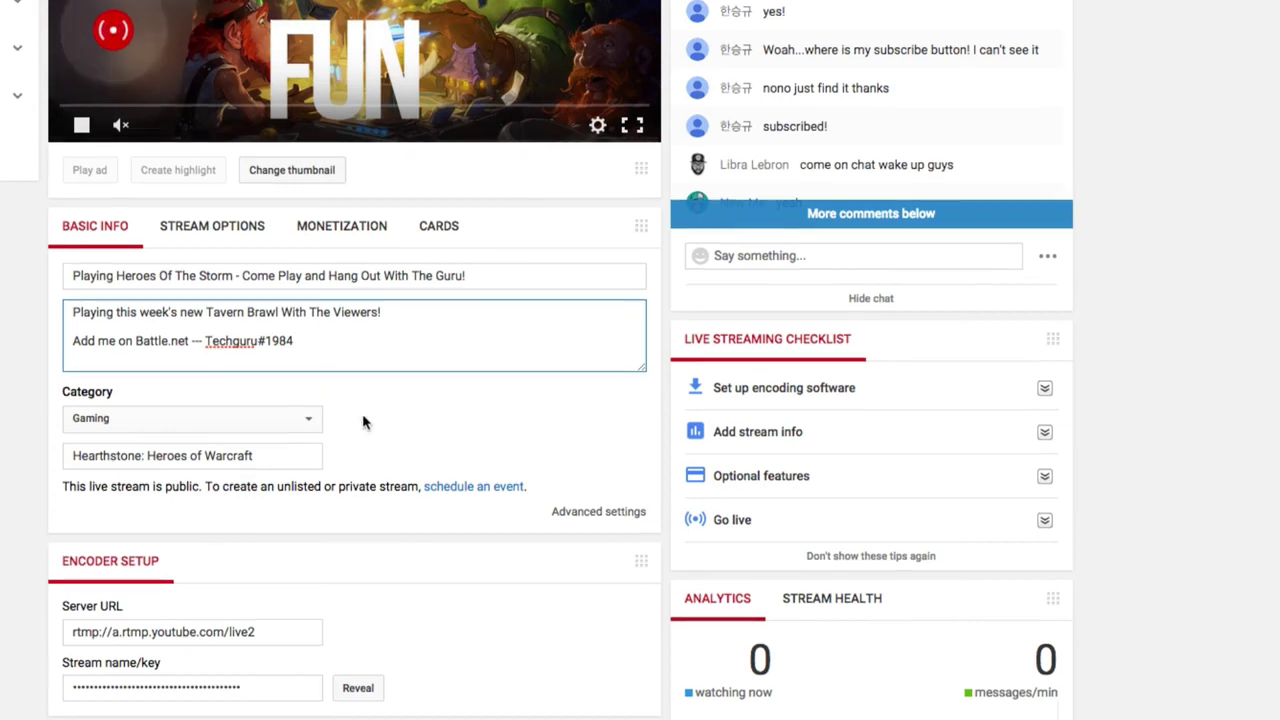
- Check the Gaming category and replace the game title with Hearthstone
left_click(279, 414)
left_click(237, 418)
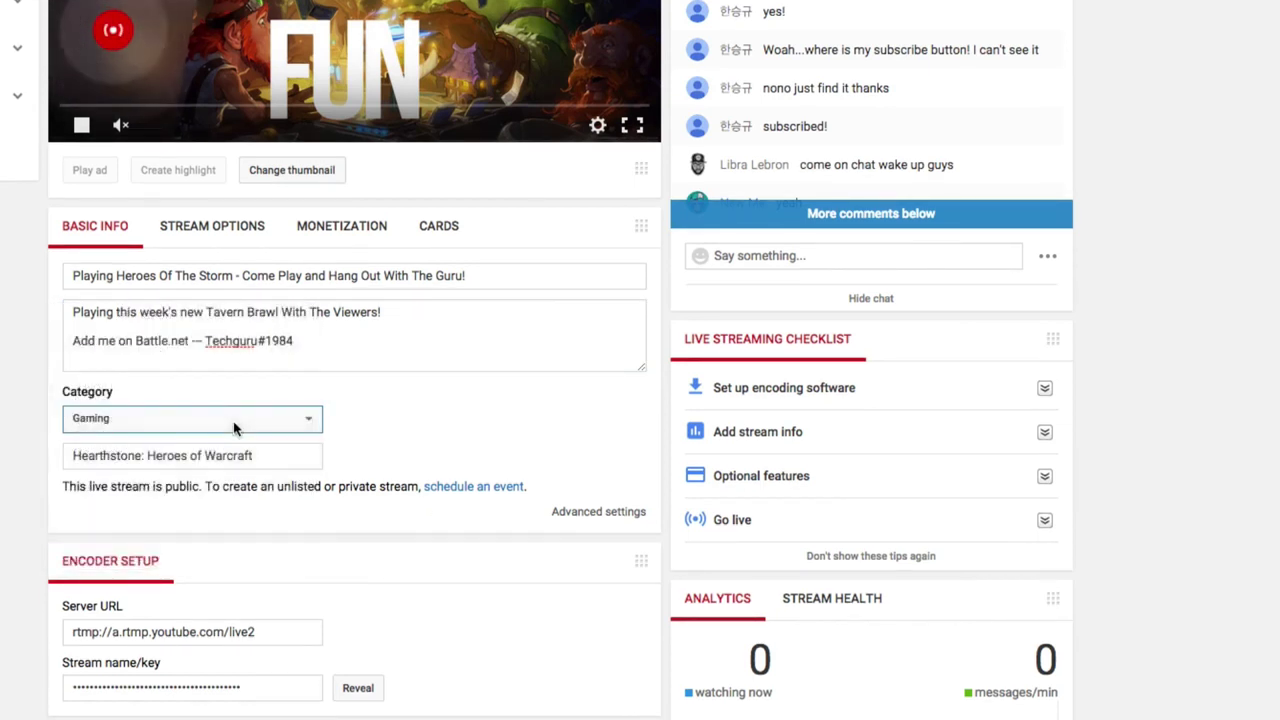
left_click(277, 458)
left_click_drag(277, 458, 61, 436)
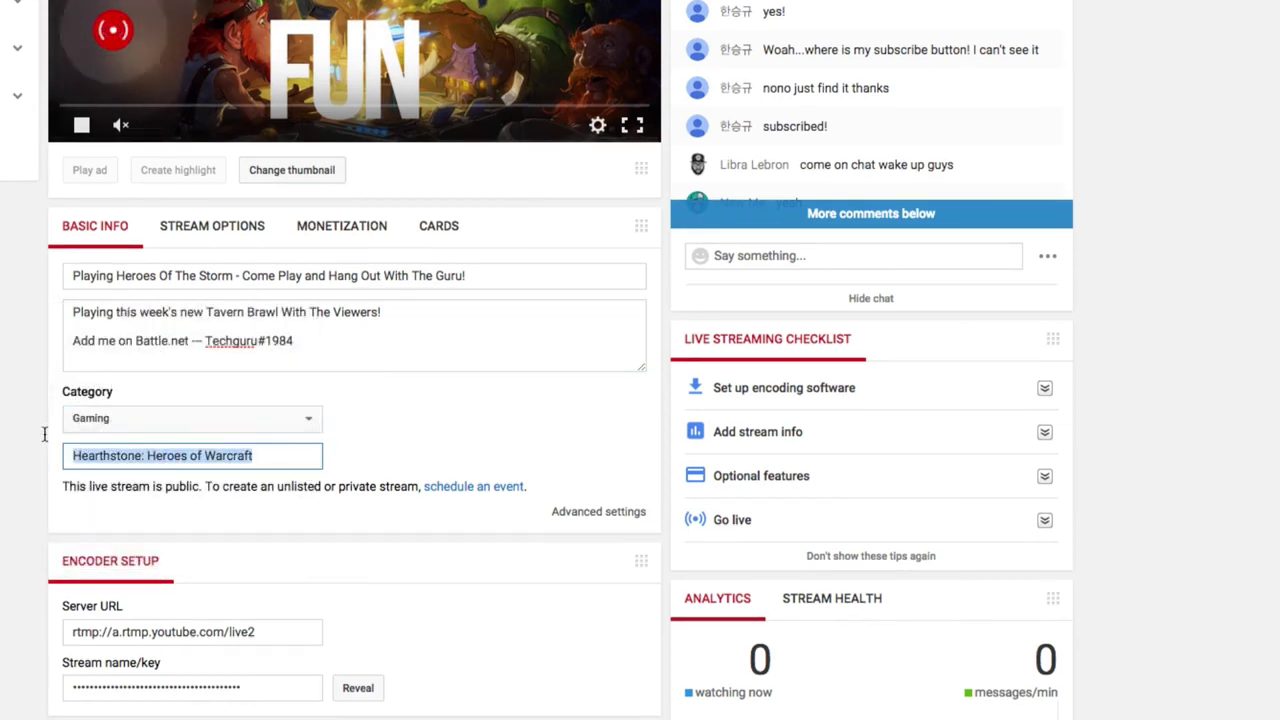
type("Hearthstone")
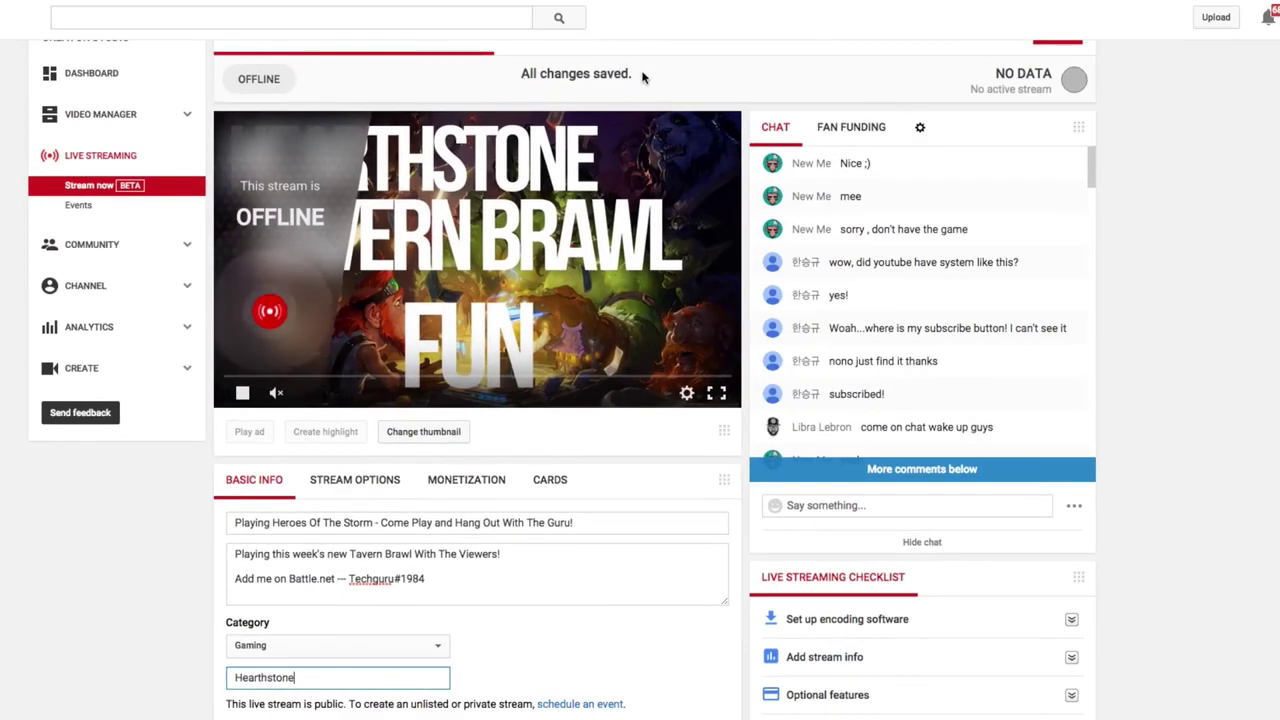
- Check the save status above the video player and look back over the basic info
left_click_drag(641, 75, 509, 69)
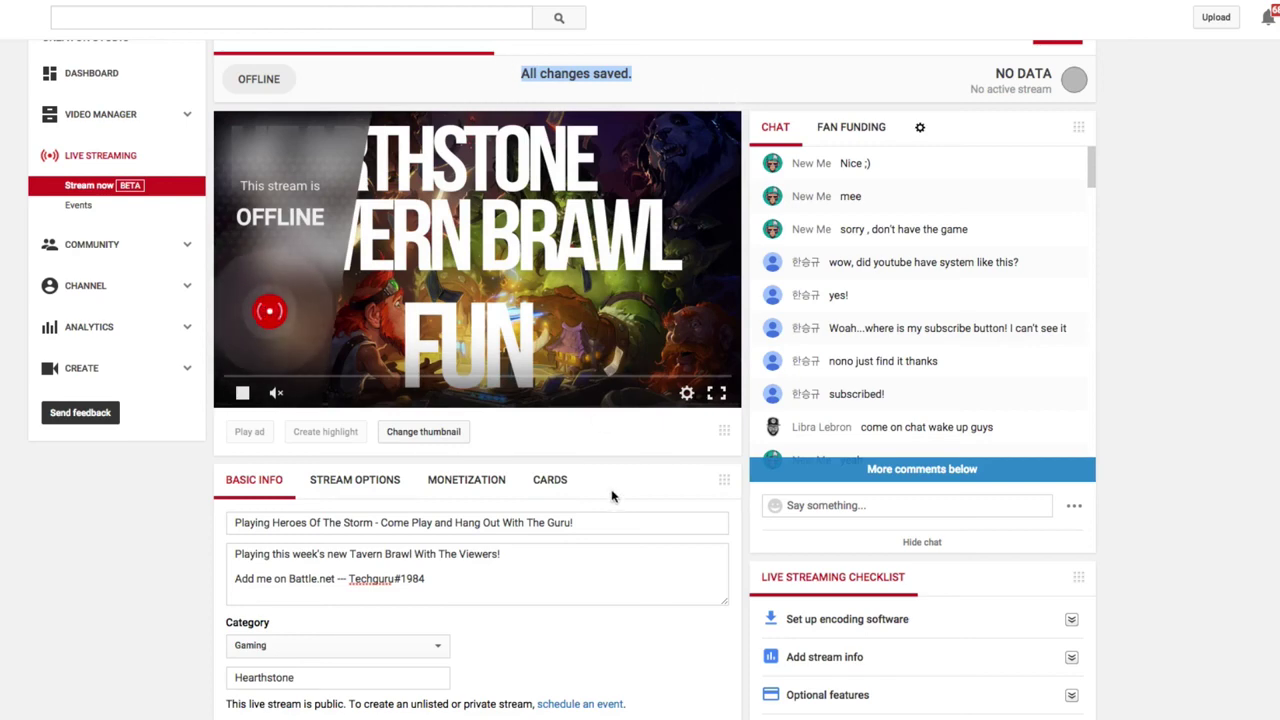
scroll(605, 450, "down", 1)
scroll(400, 300, "up", 2)
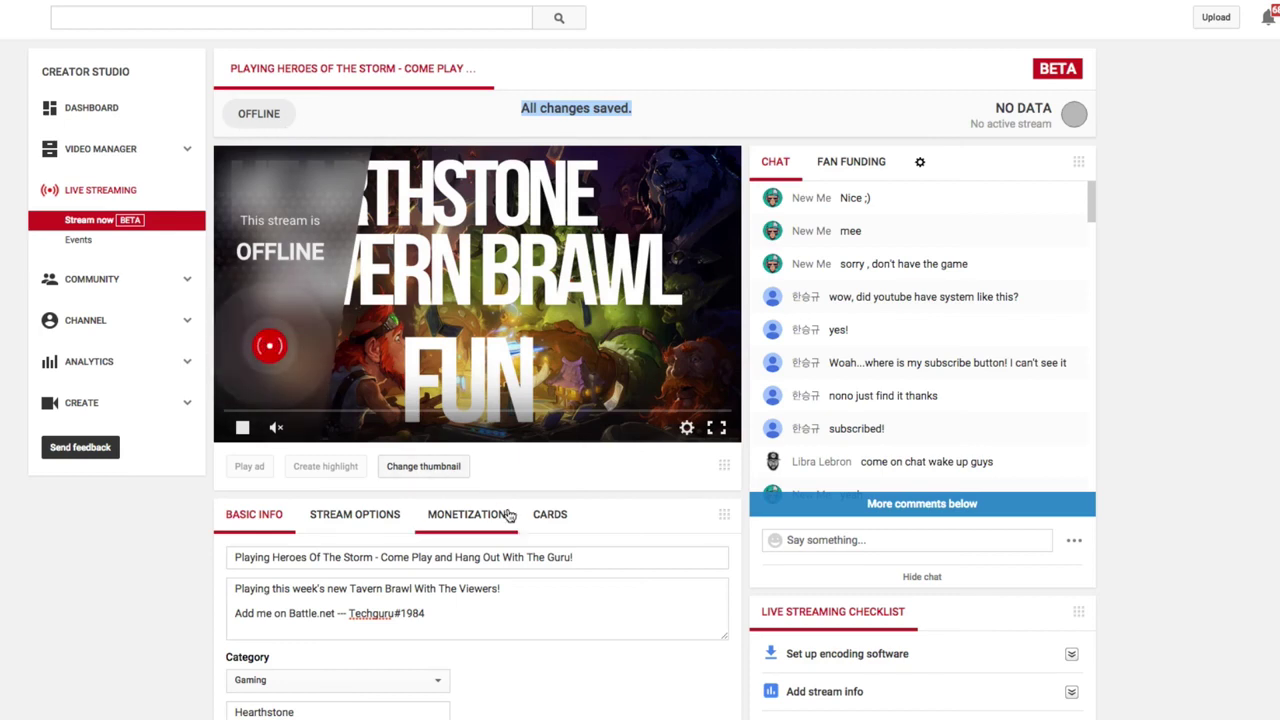
scroll(509, 515, "down", 1)
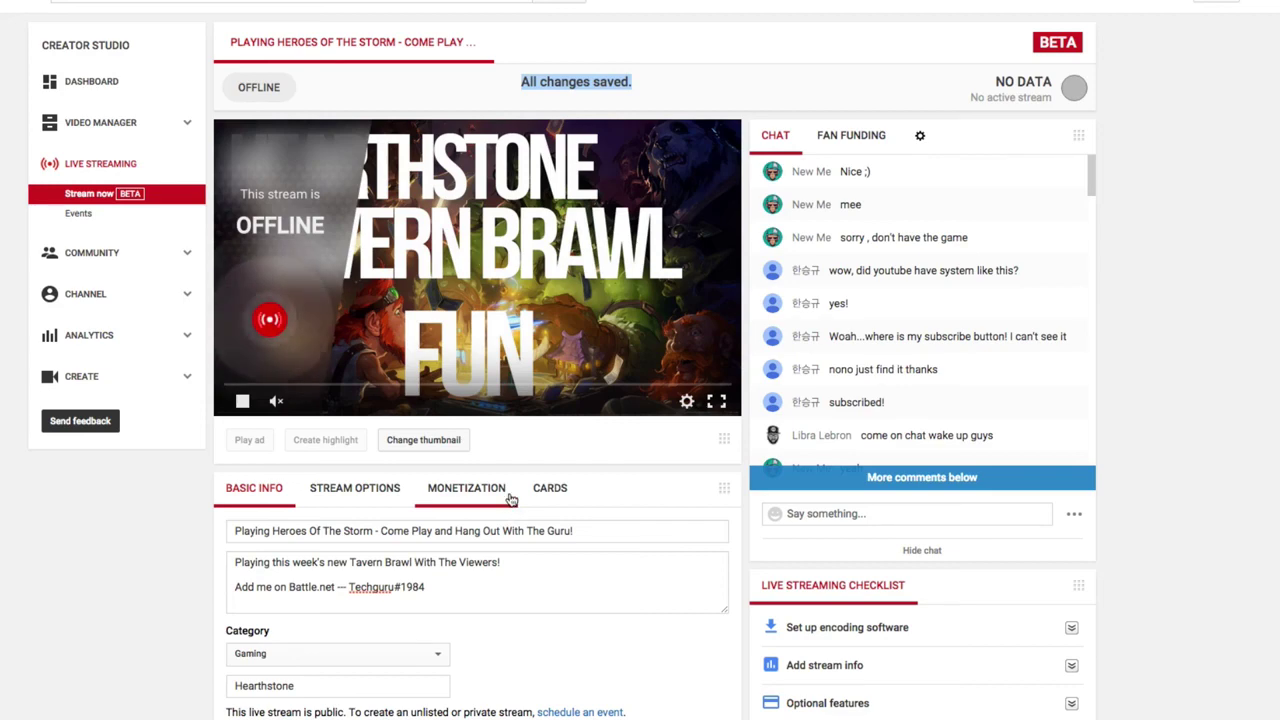
scroll(600, 515, "down", 2)
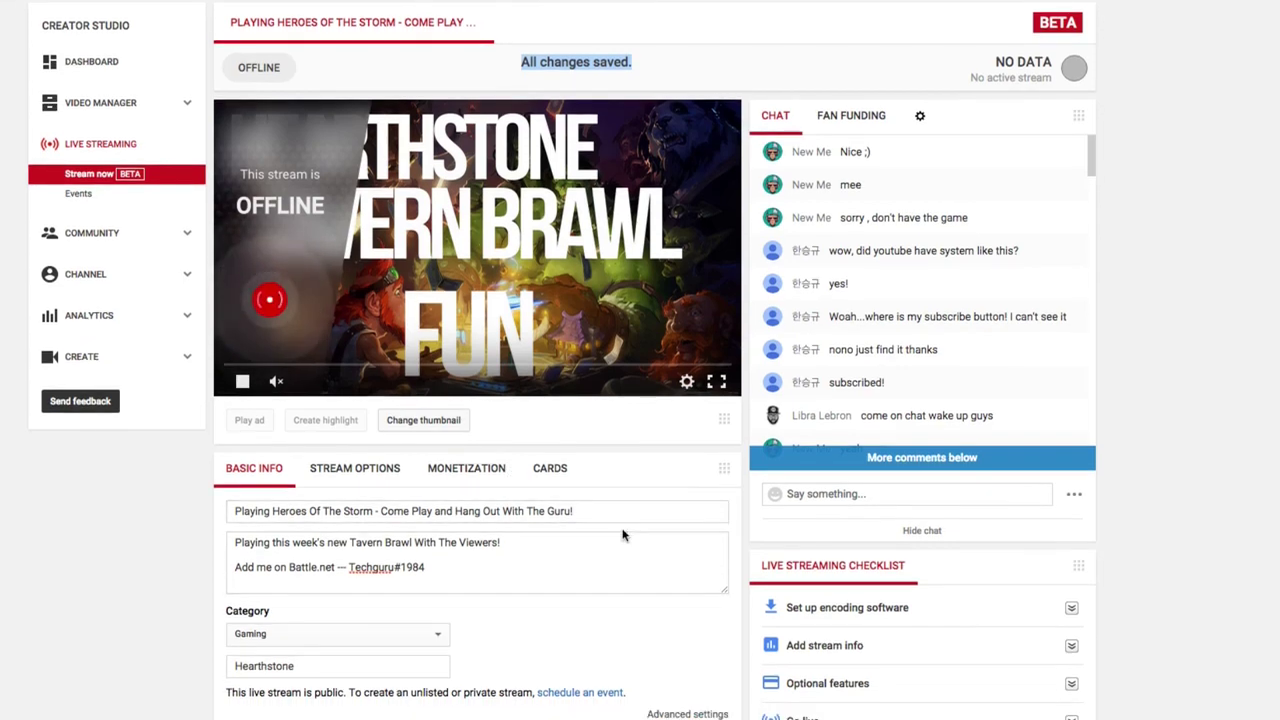
- Review the stream options and switch "Make archive private when complete" off and on again
left_click(338, 436)
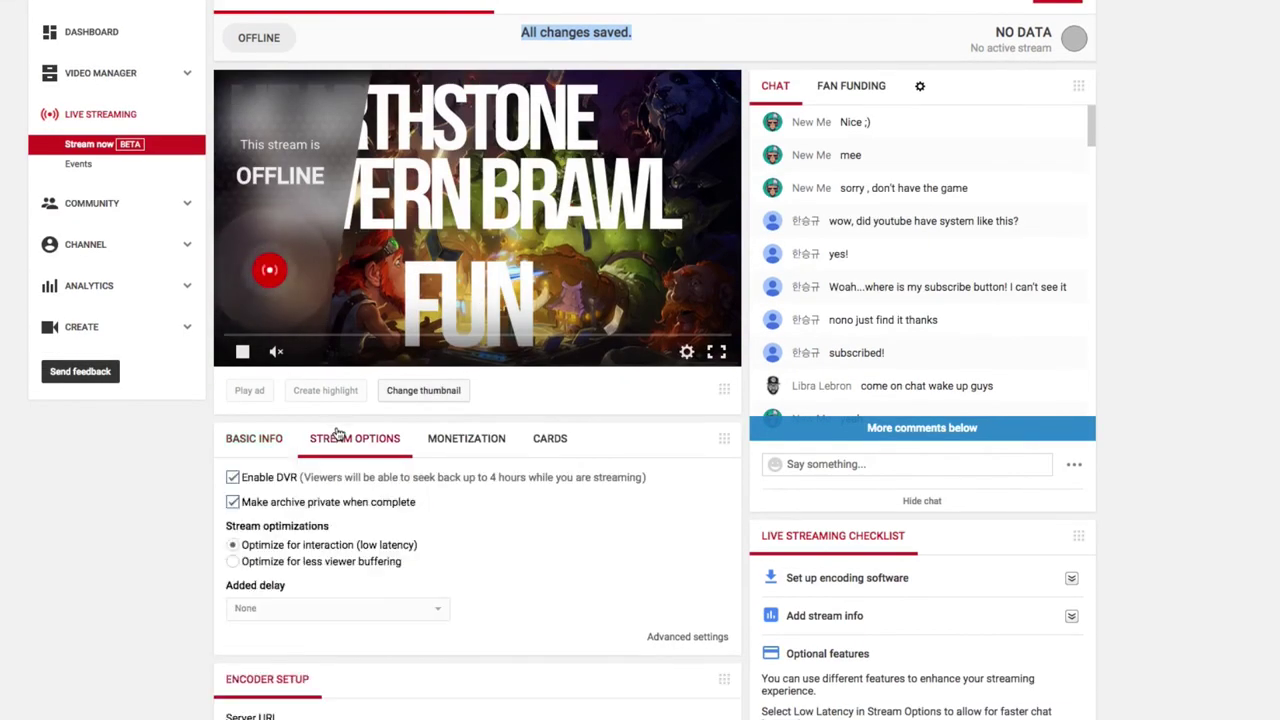
scroll(410, 495, "down", 1)
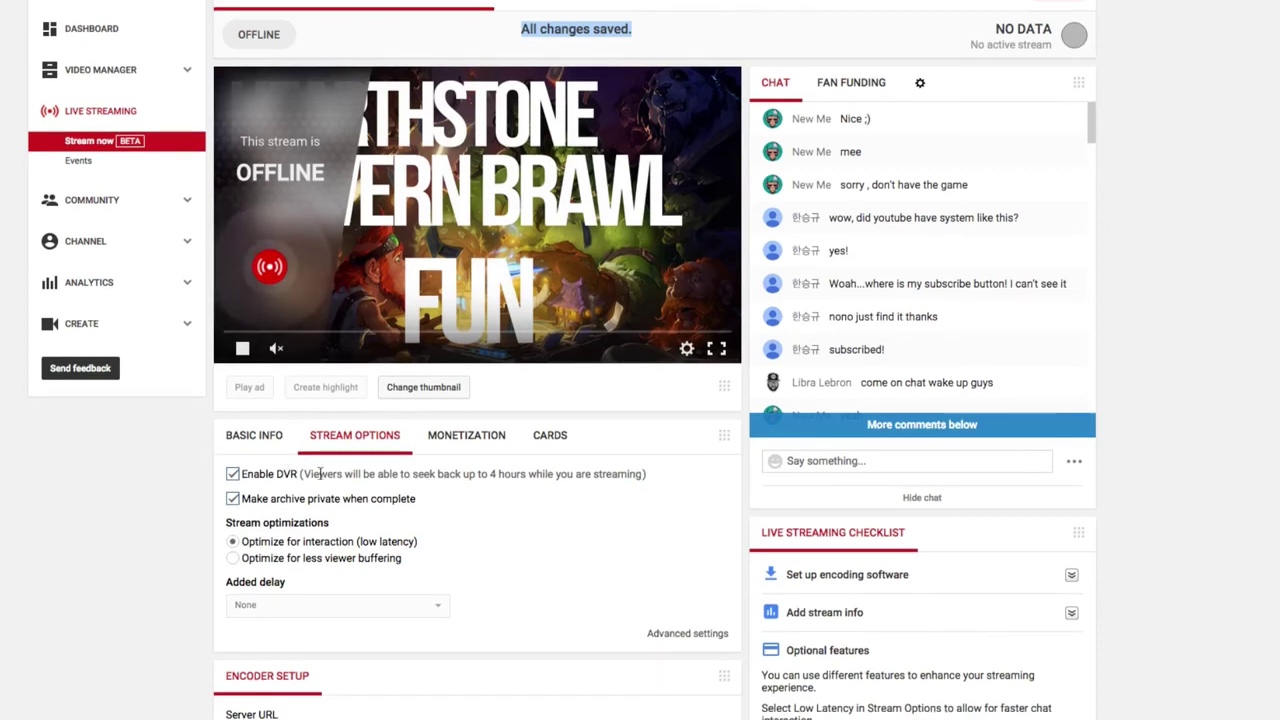
scroll(490, 556, "down", 1)
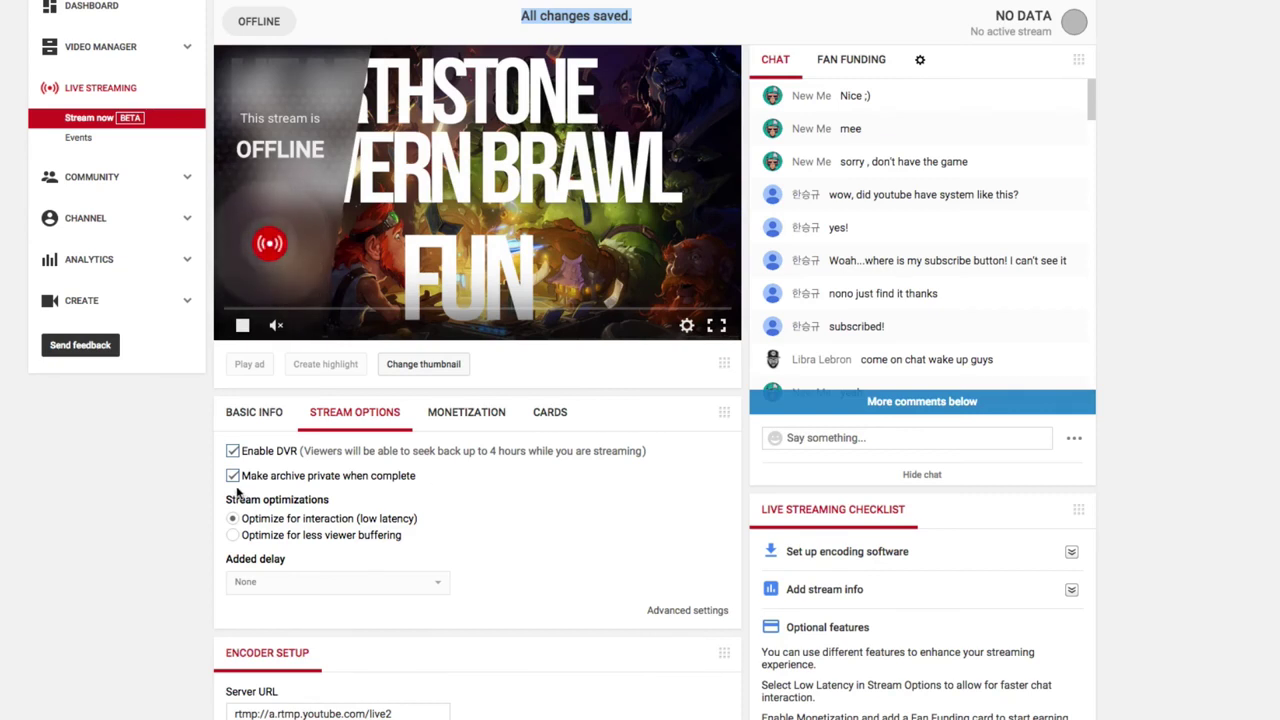
left_click_drag(243, 476, 411, 478)
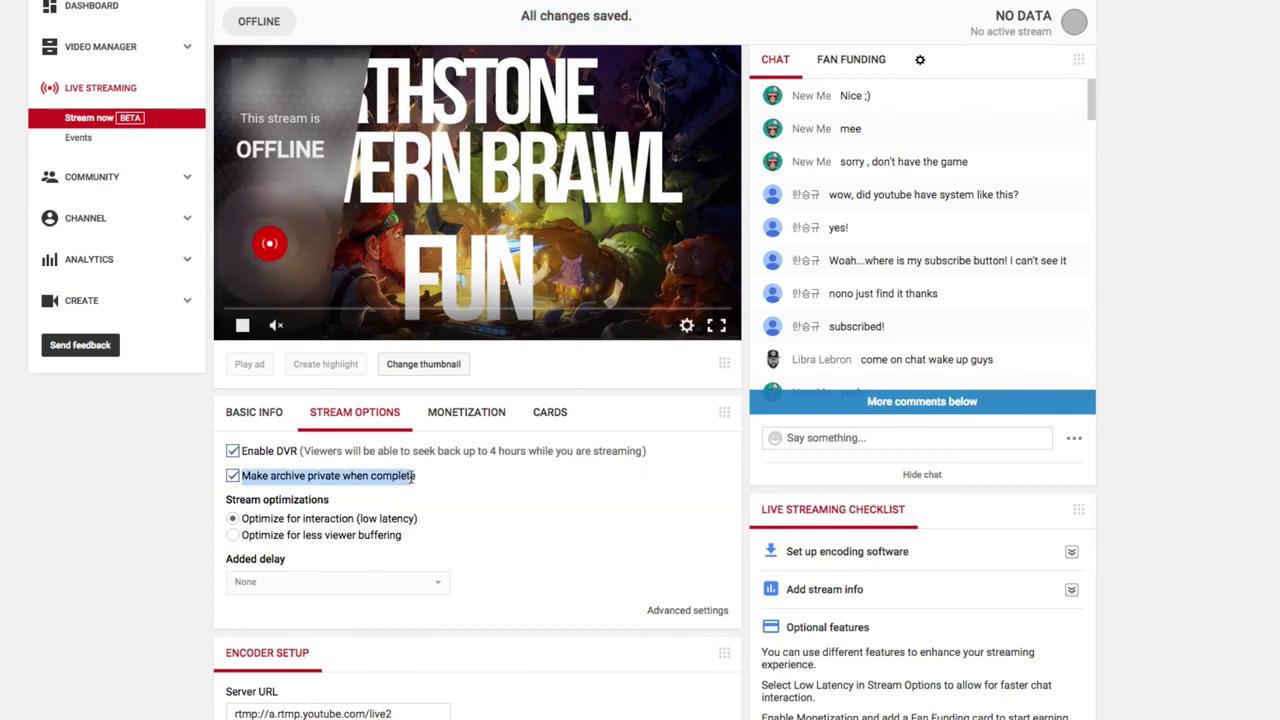
left_click(233, 480)
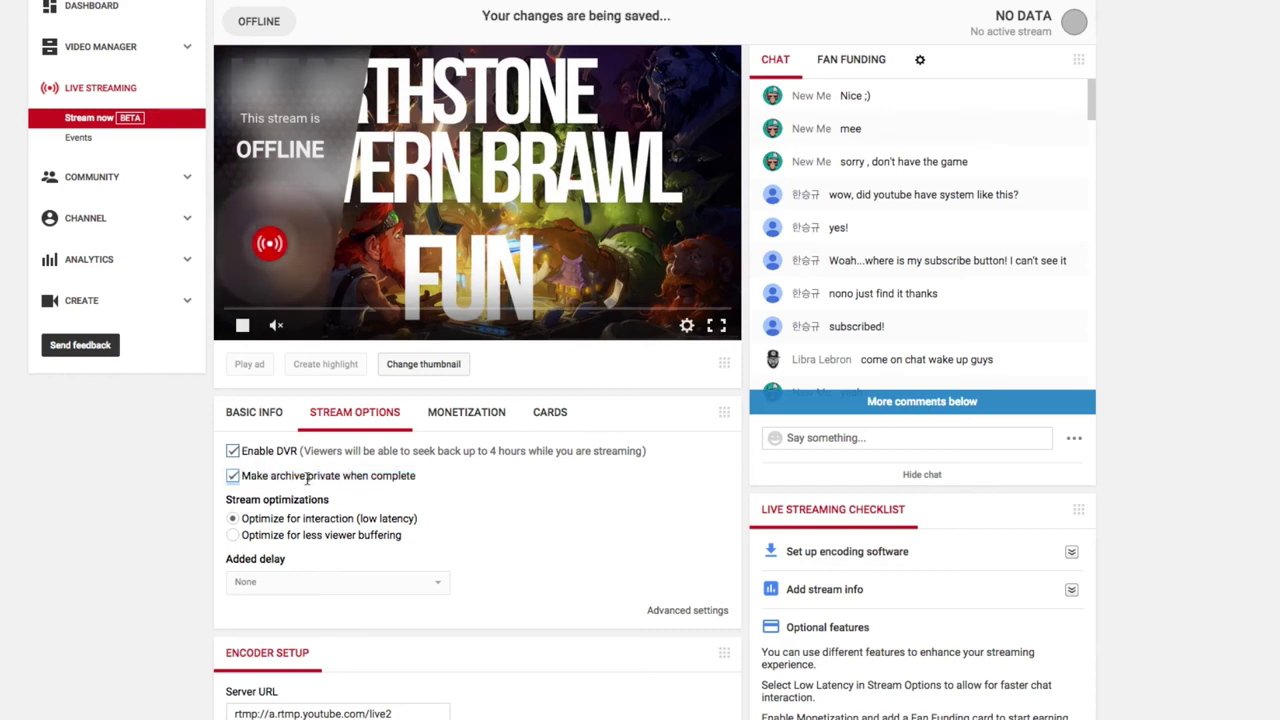
scroll(610, 517, "up", 1)
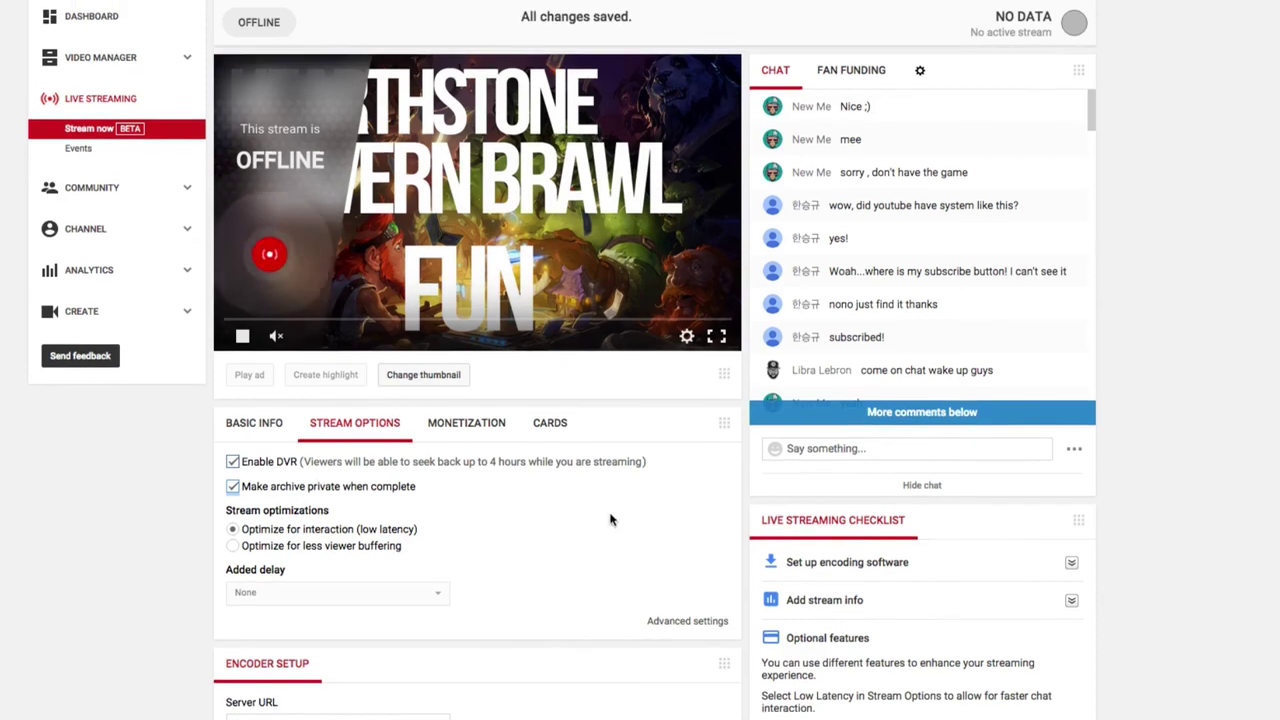
- View the stream's monetization setting and open the list of card types that can be added
left_click(452, 440)
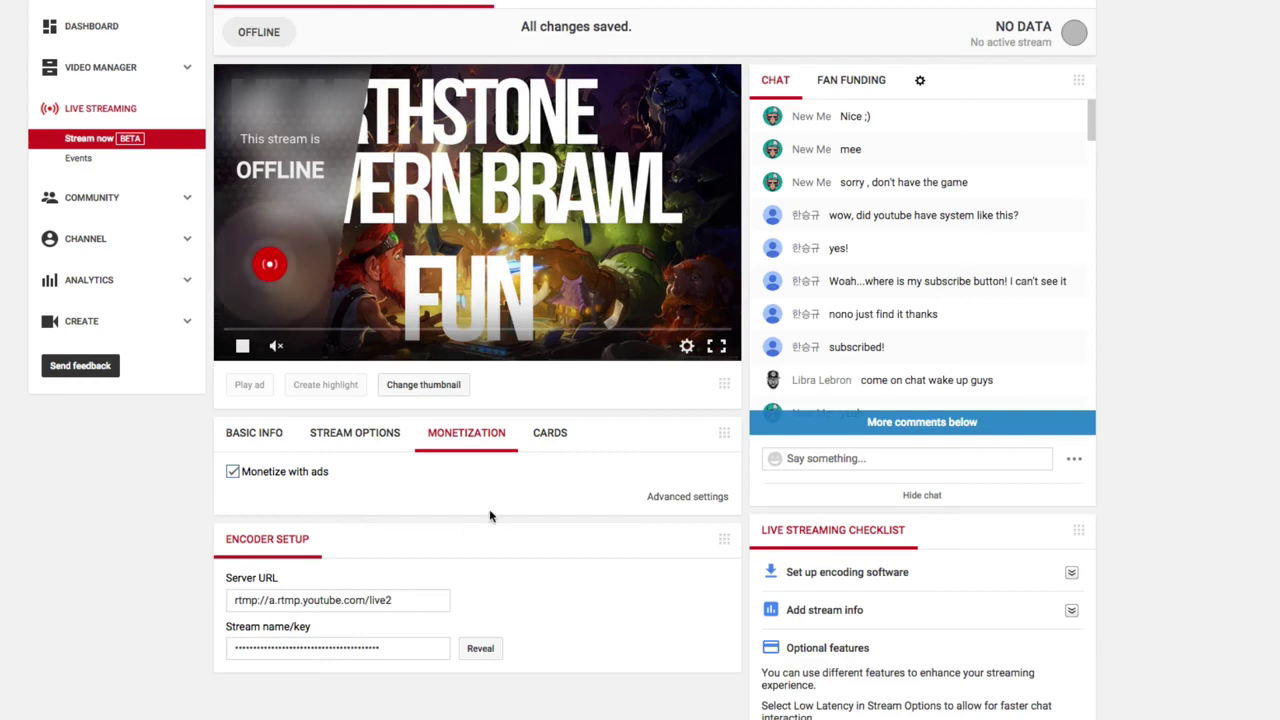
left_click(548, 433)
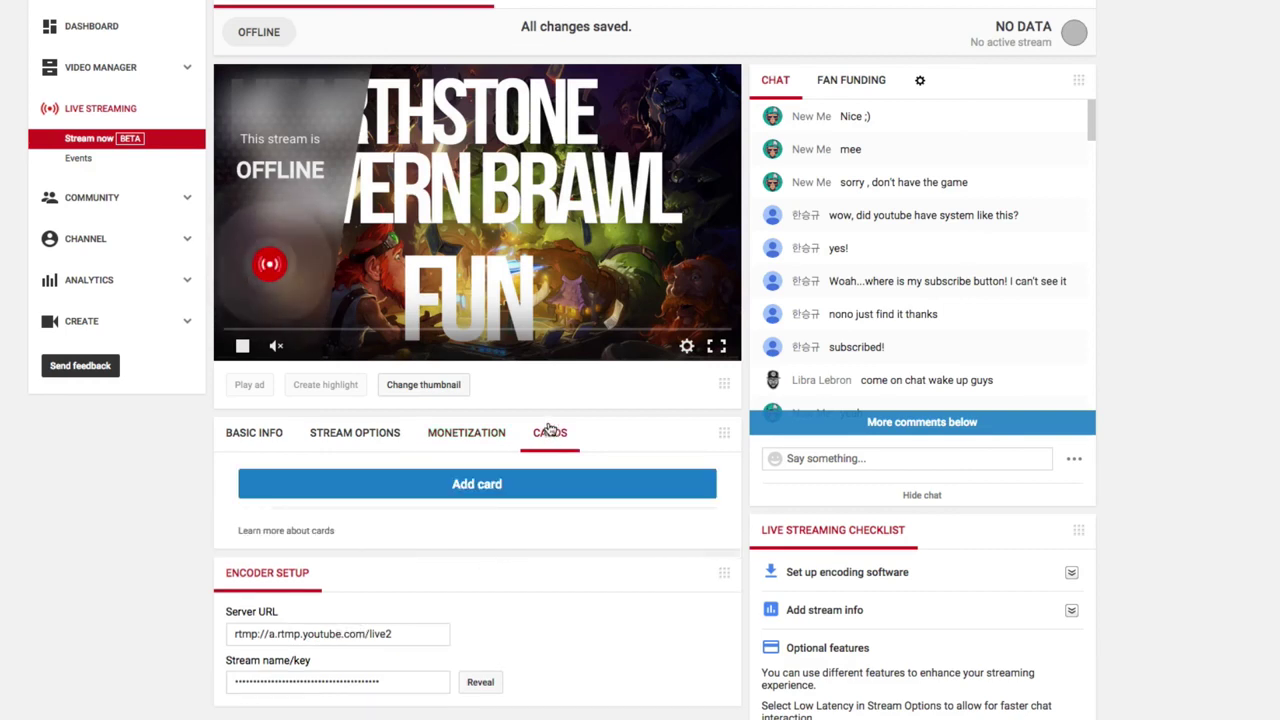
left_click(536, 479)
scroll(423, 501, "down", 1)
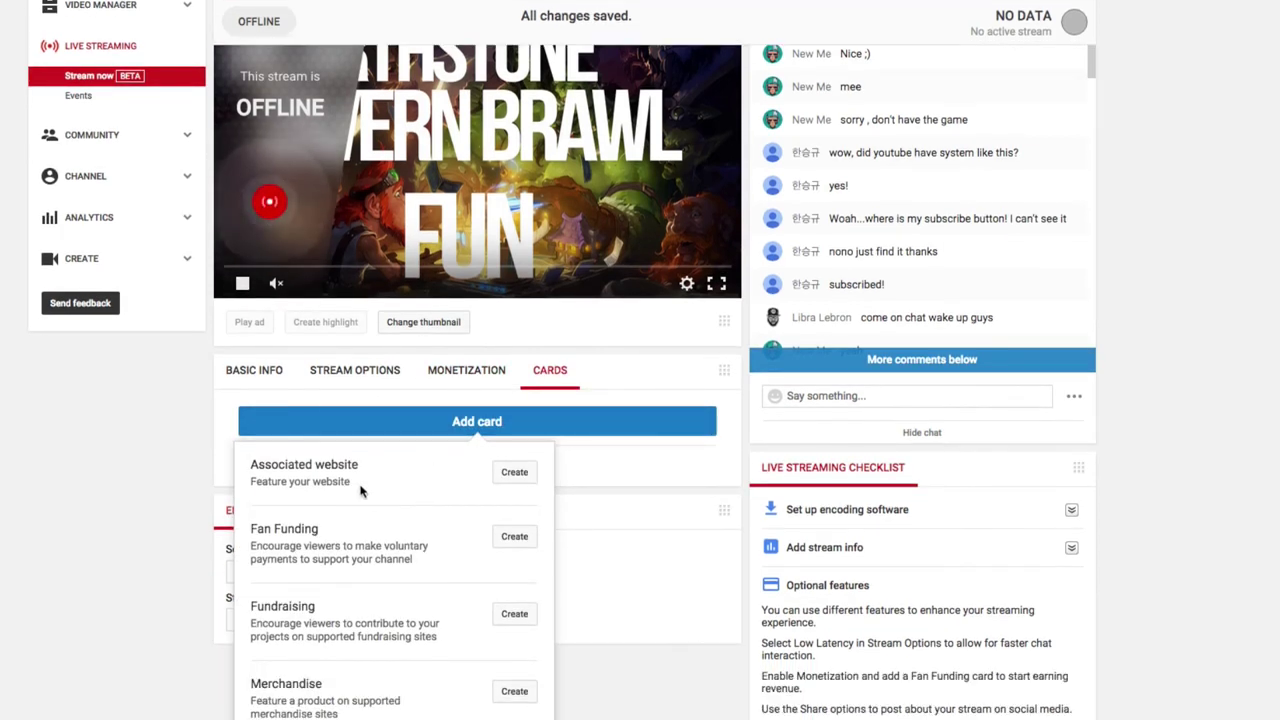
- Close the list of card types, check the fan funding view and return to the live chat
left_click(606, 457)
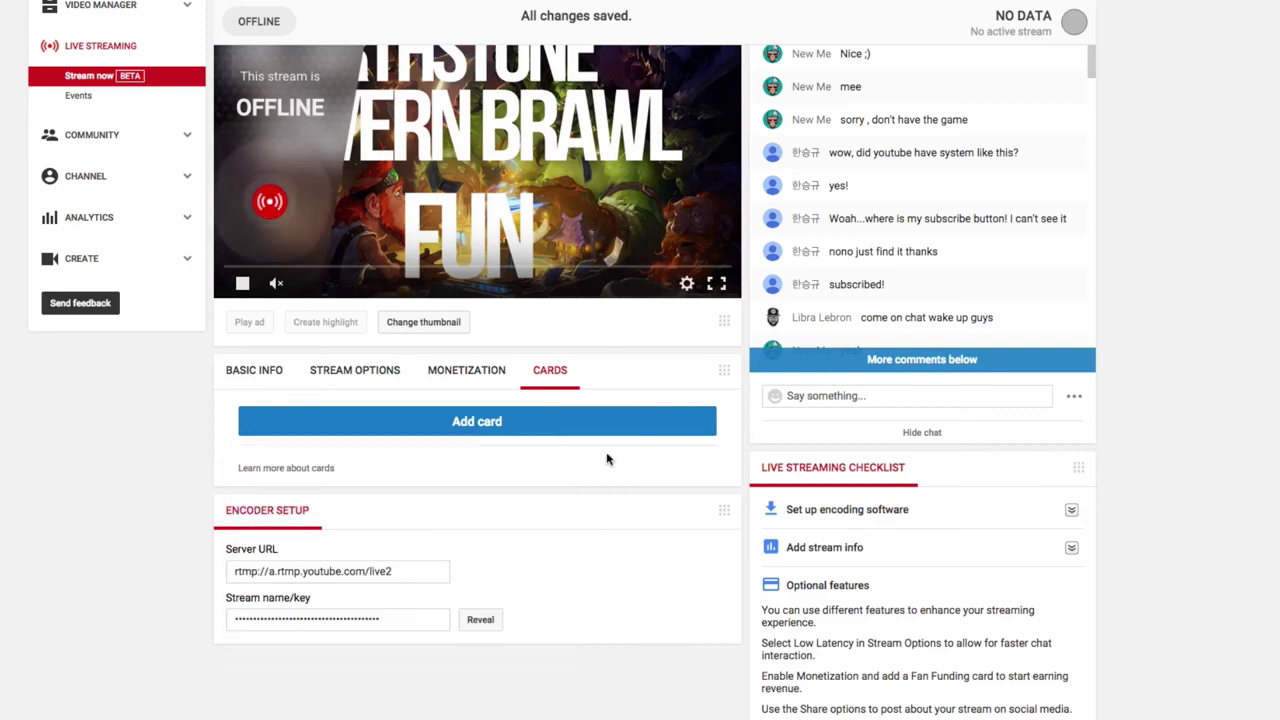
scroll(410, 327, "up", 2)
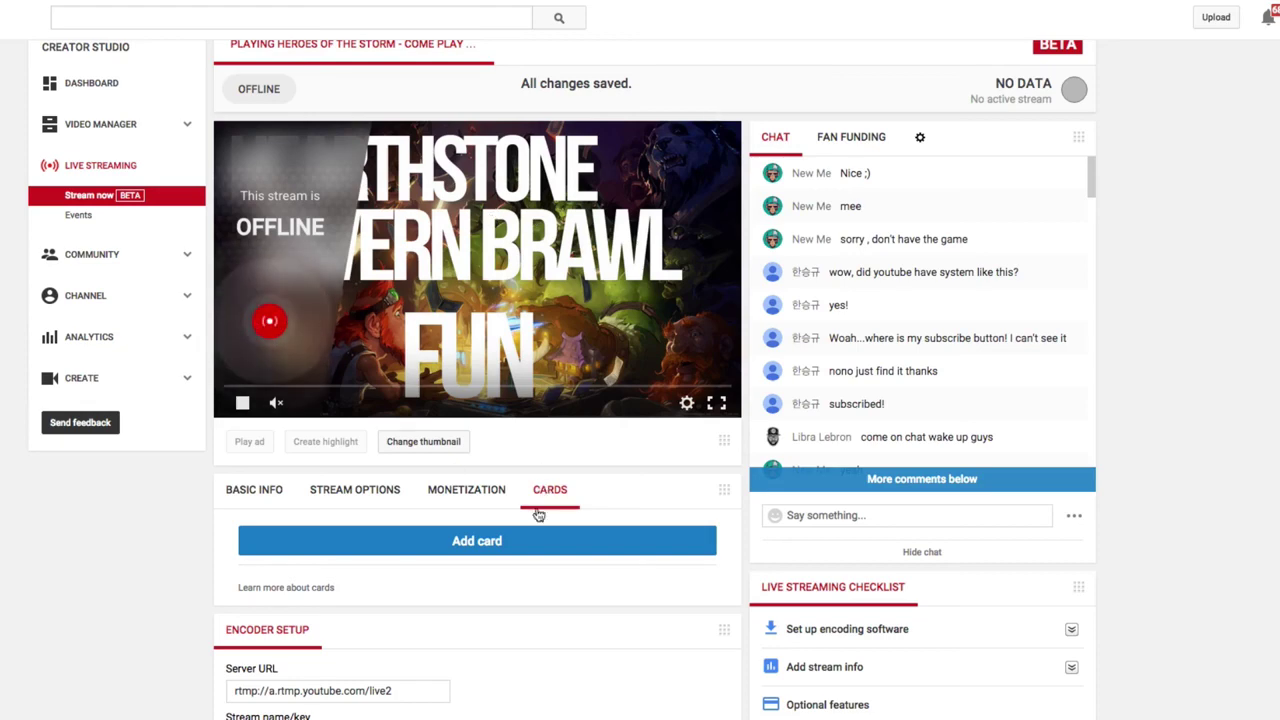
left_click(425, 445)
left_click(850, 137)
left_click(765, 137)
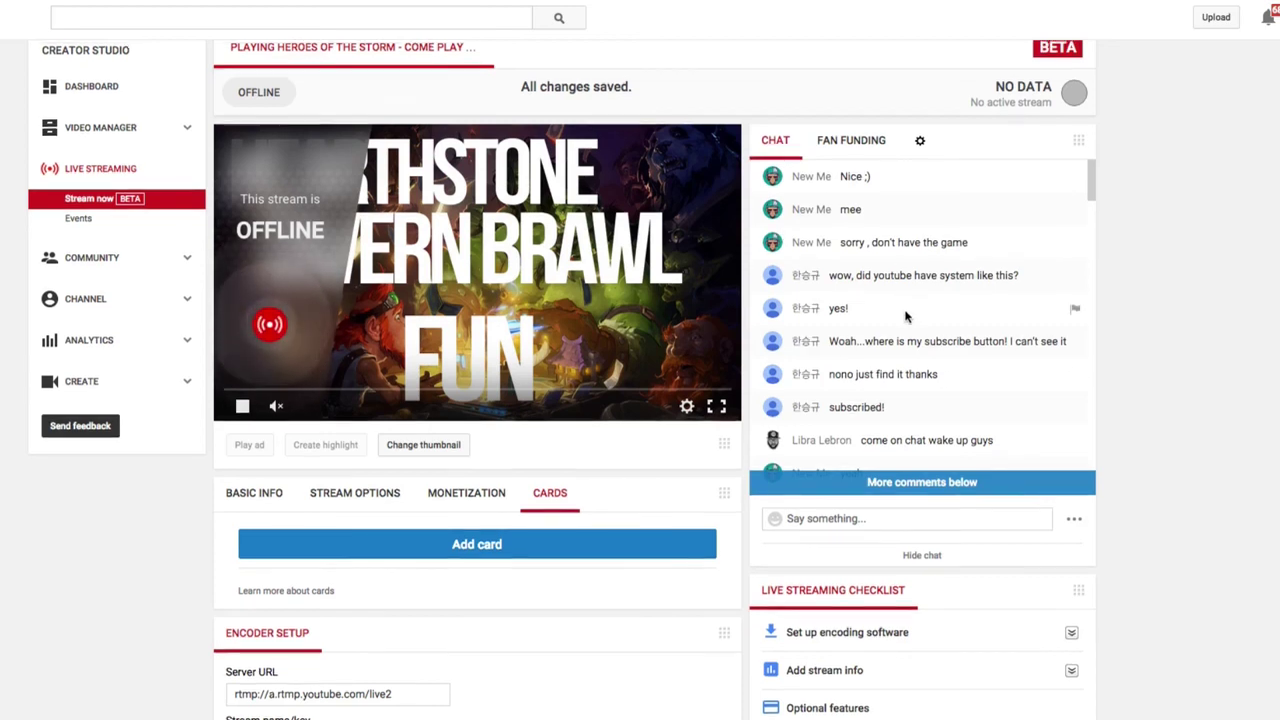
- Read through the live chat messages and check the chat's live chat and spam-blocking settings
scroll(908, 315, "up", 1)
scroll(1000, 270, "down", 3)
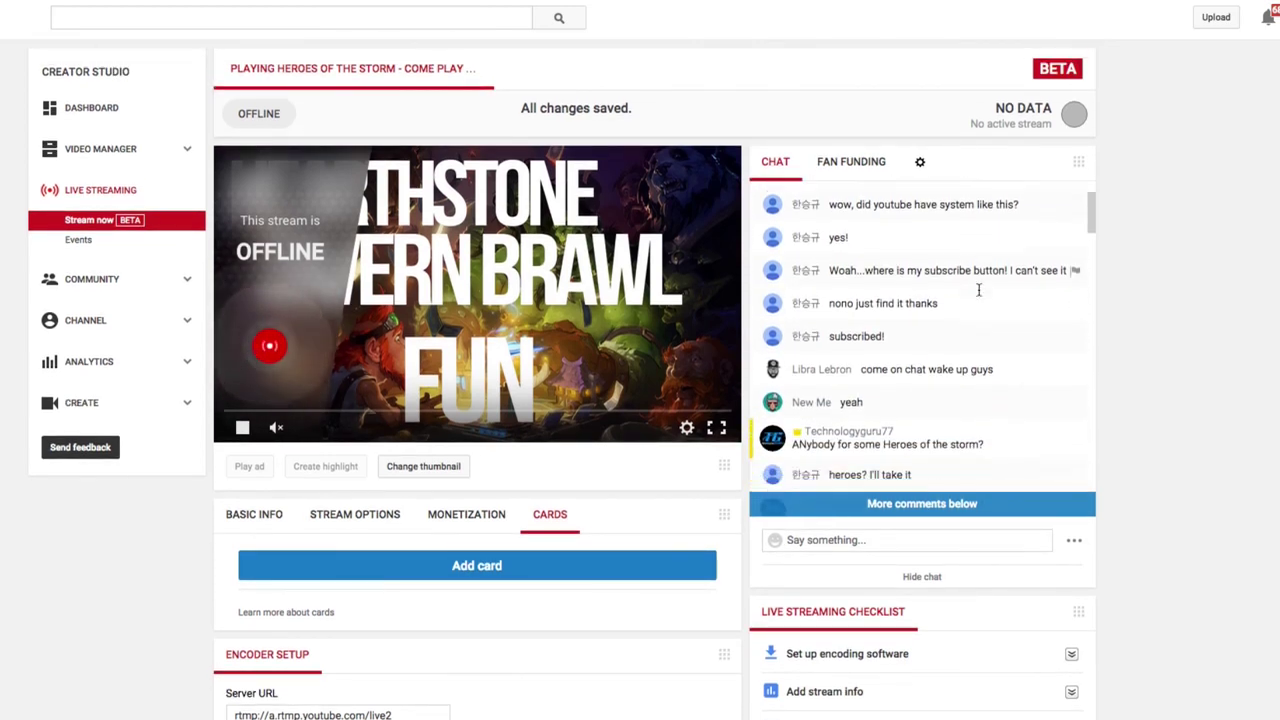
scroll(947, 287, "down", 2)
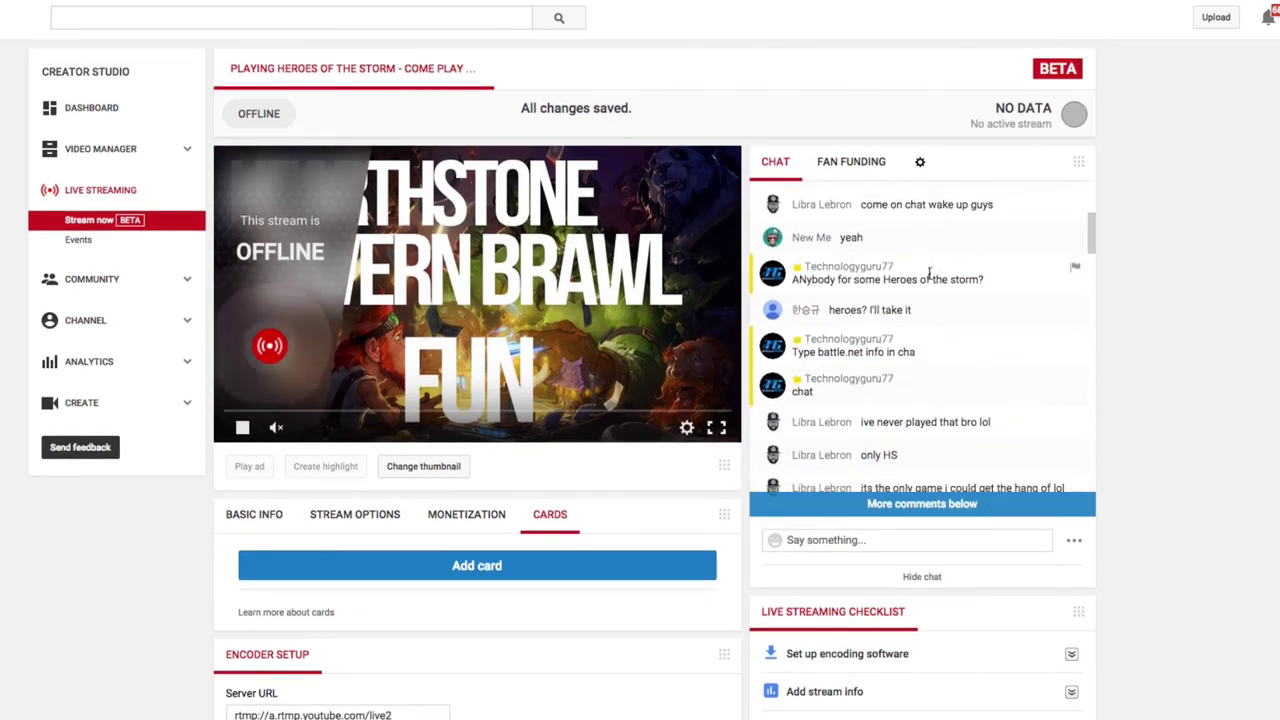
scroll(905, 325, "down", 1)
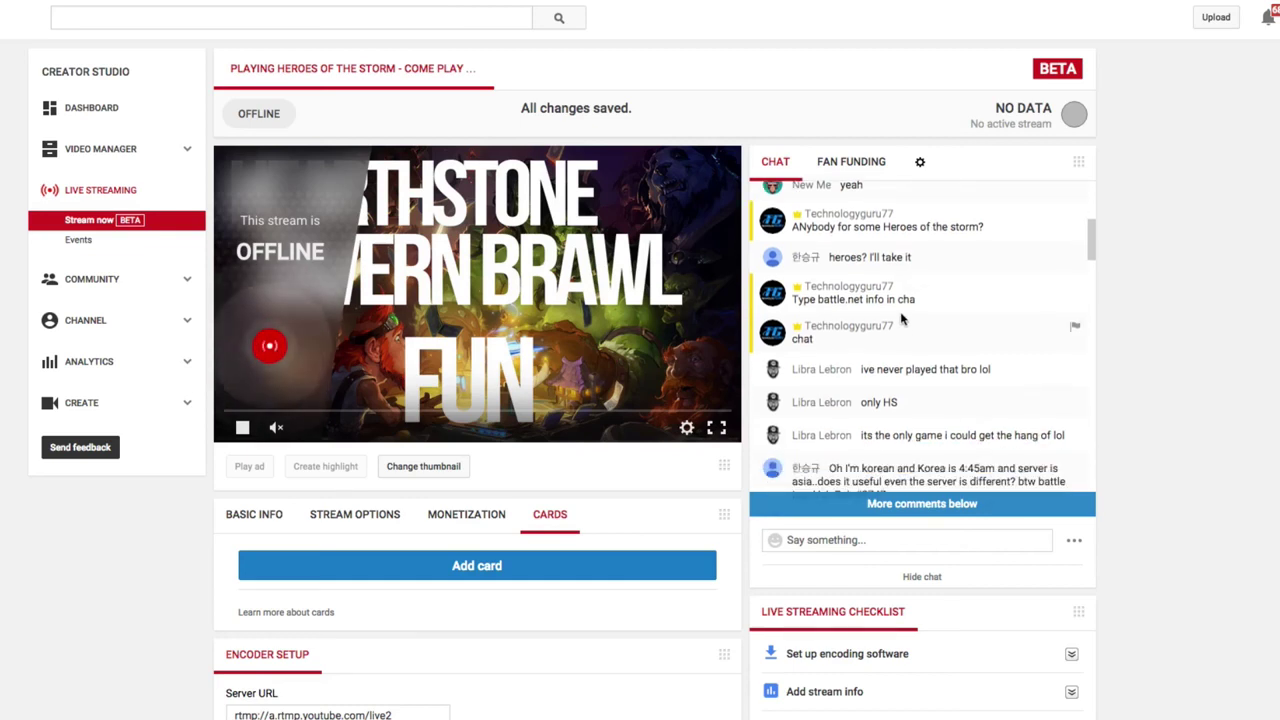
left_click(920, 161)
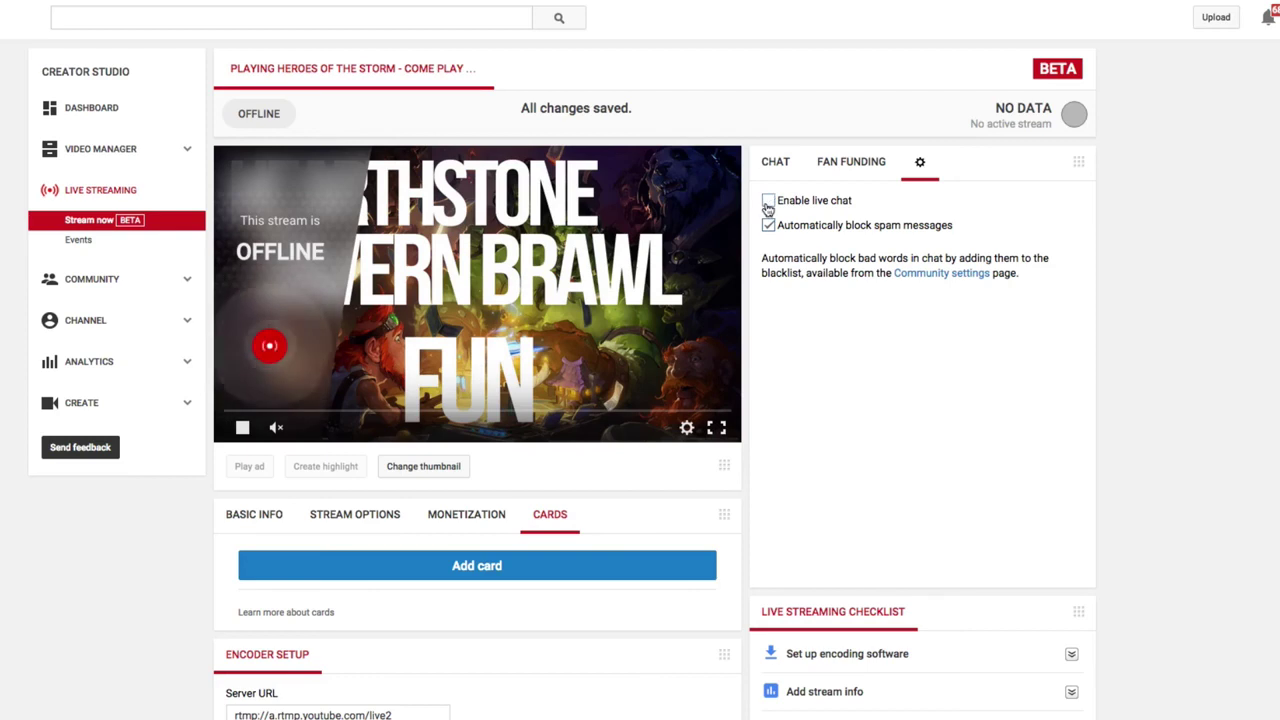
left_click(774, 160)
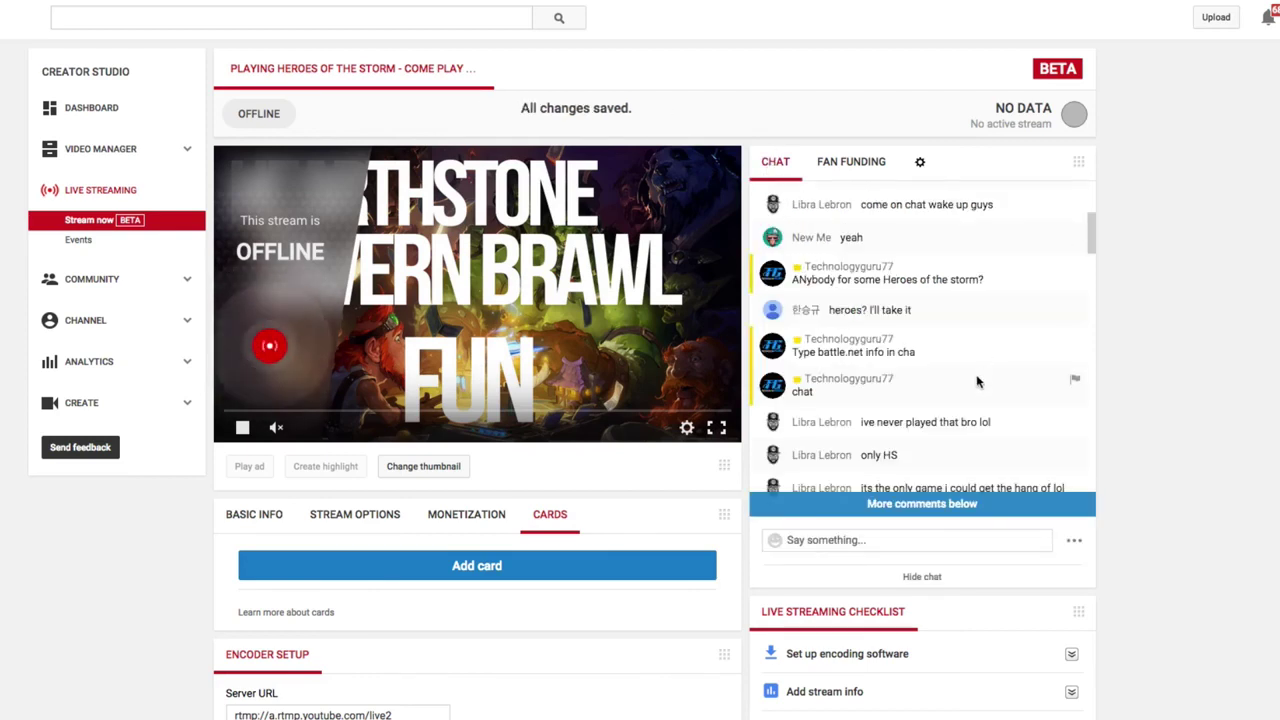
- Post the message "Hey" in the live chat
left_click(856, 542)
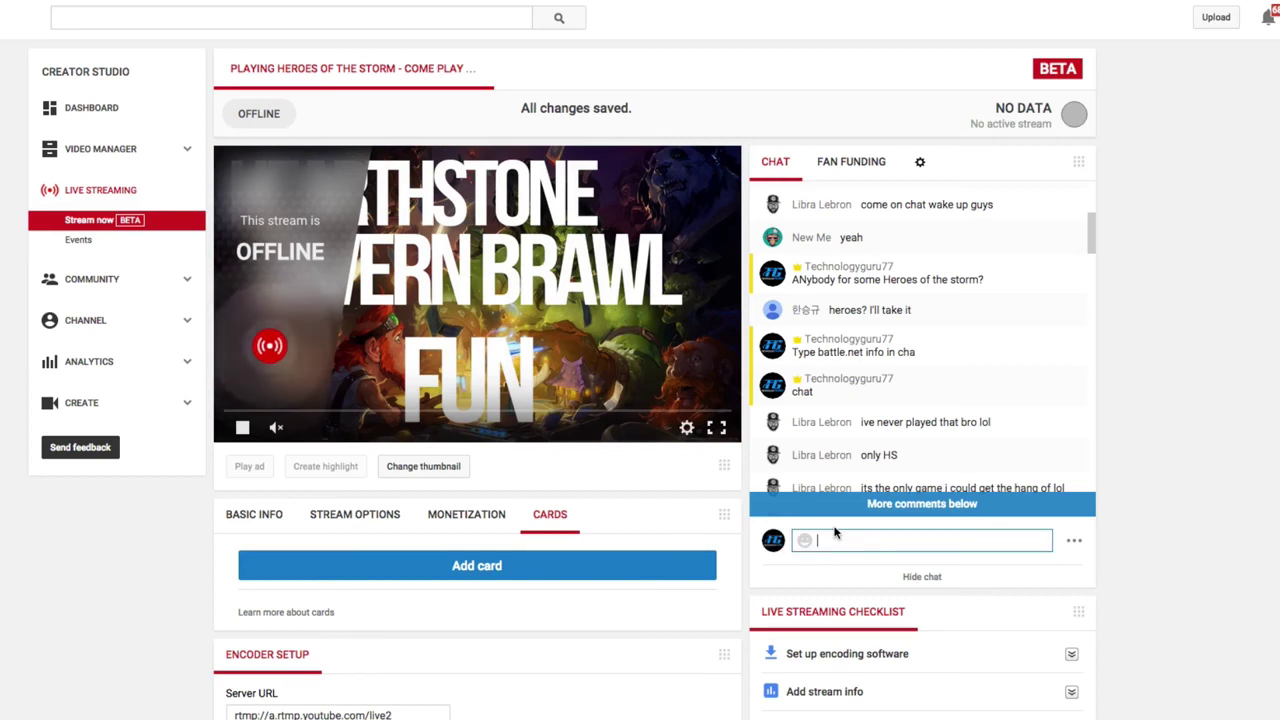
type("Hey")
key("Return")
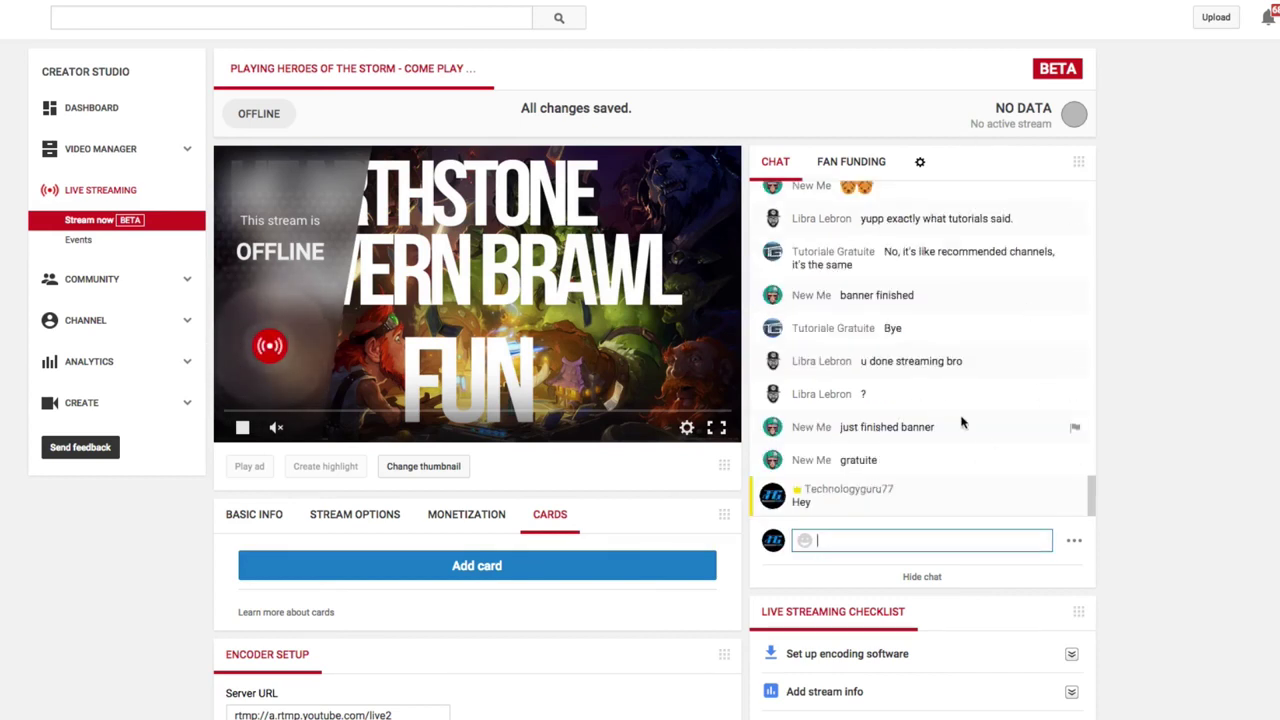
- Examine the stream analytics for current viewers and messages per minute
scroll(853, 405, "down", 1)
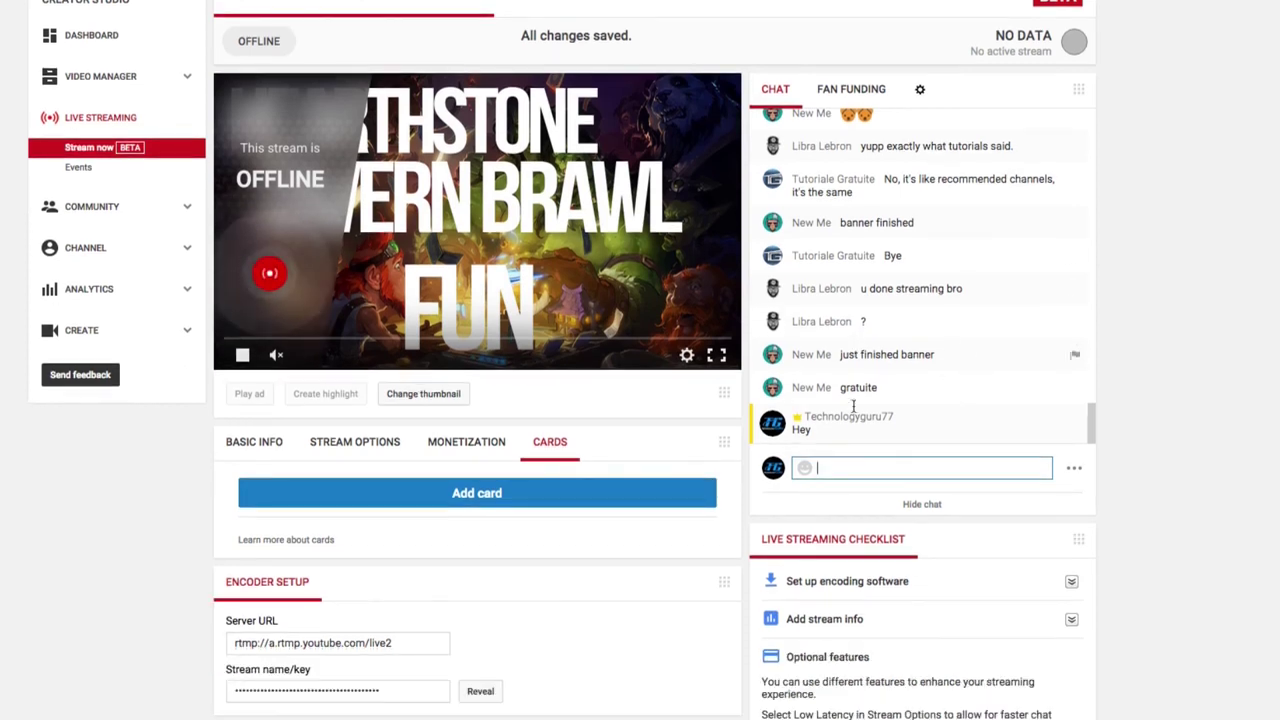
scroll(853, 405, "down", 1)
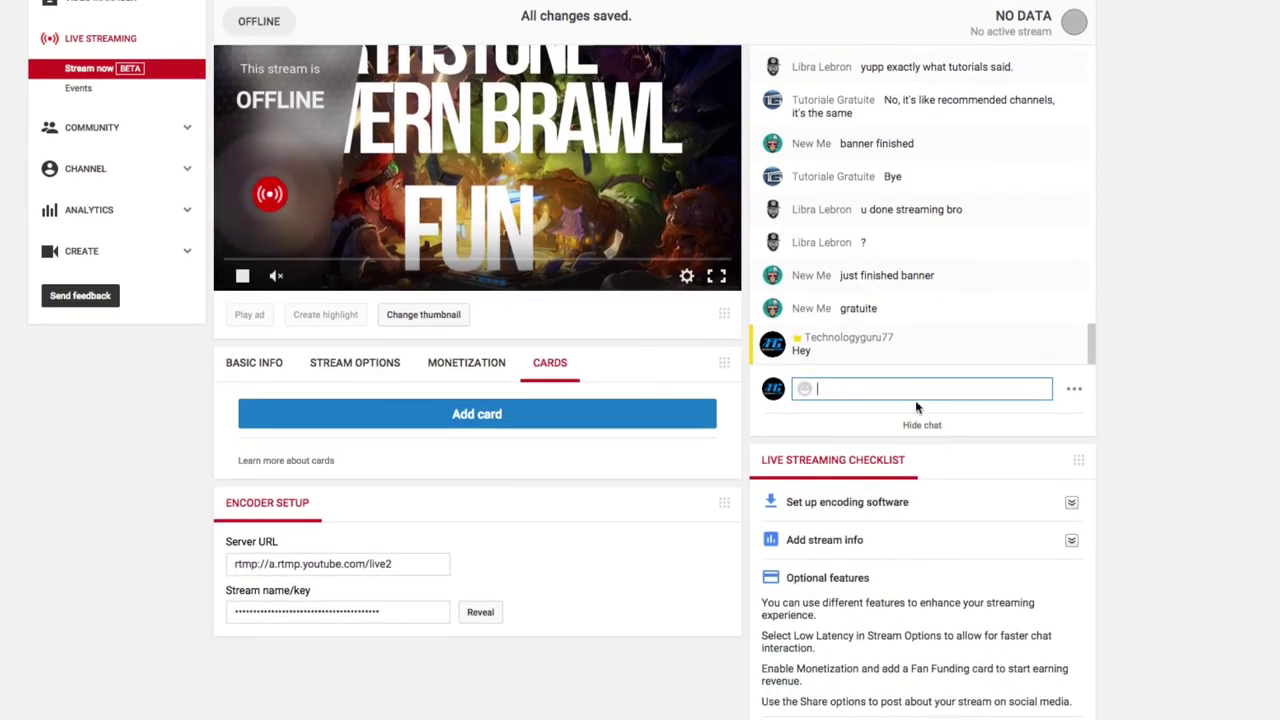
scroll(916, 407, "down", 1)
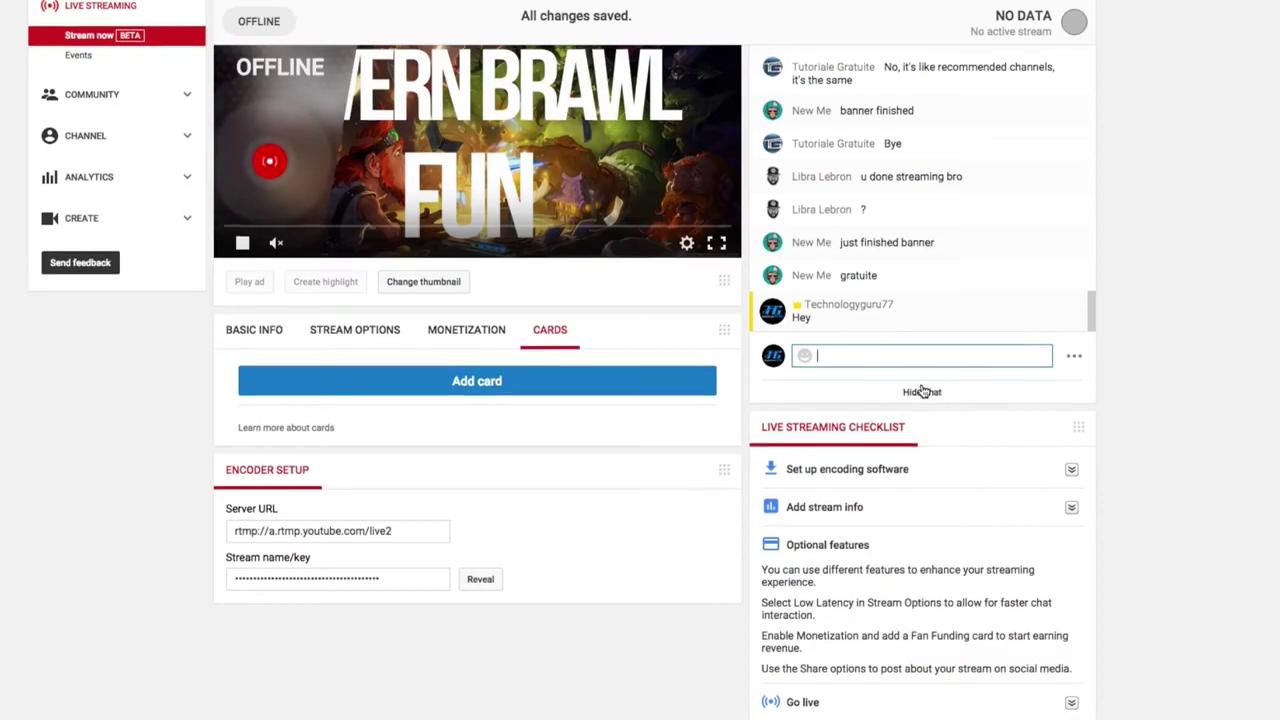
scroll(922, 390, "down", 6)
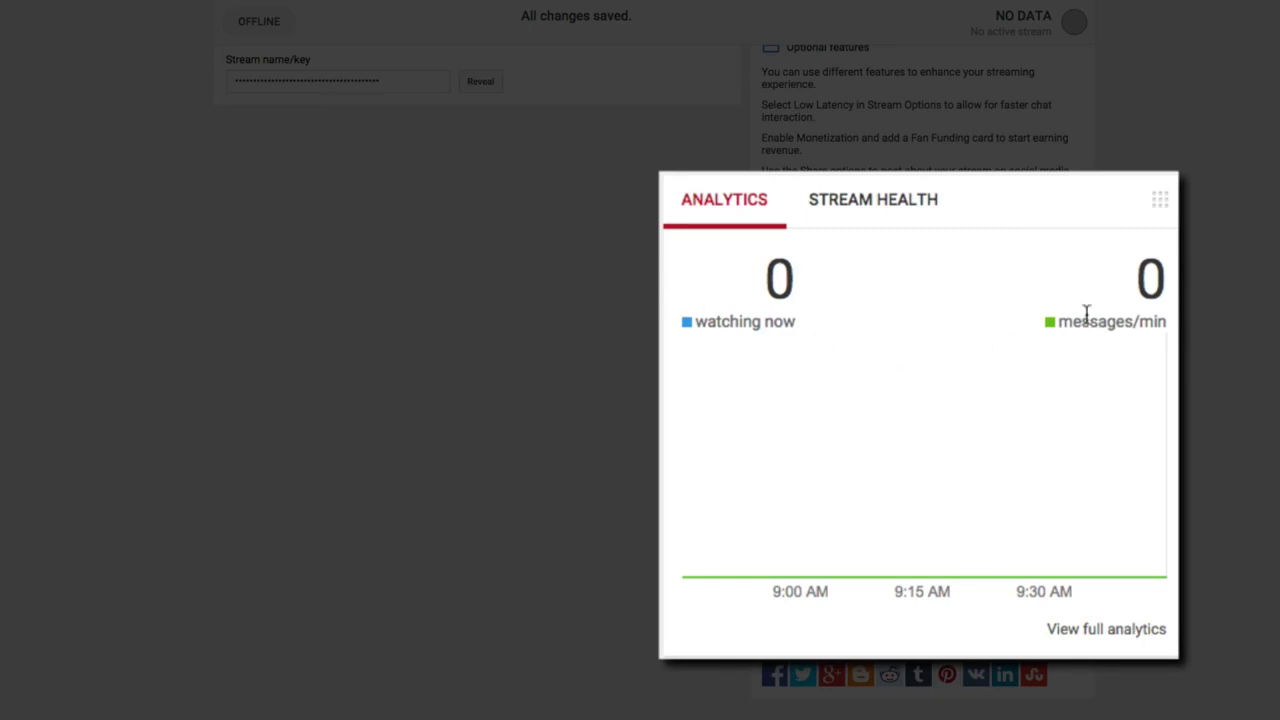
left_click_drag(1049, 323, 1123, 291)
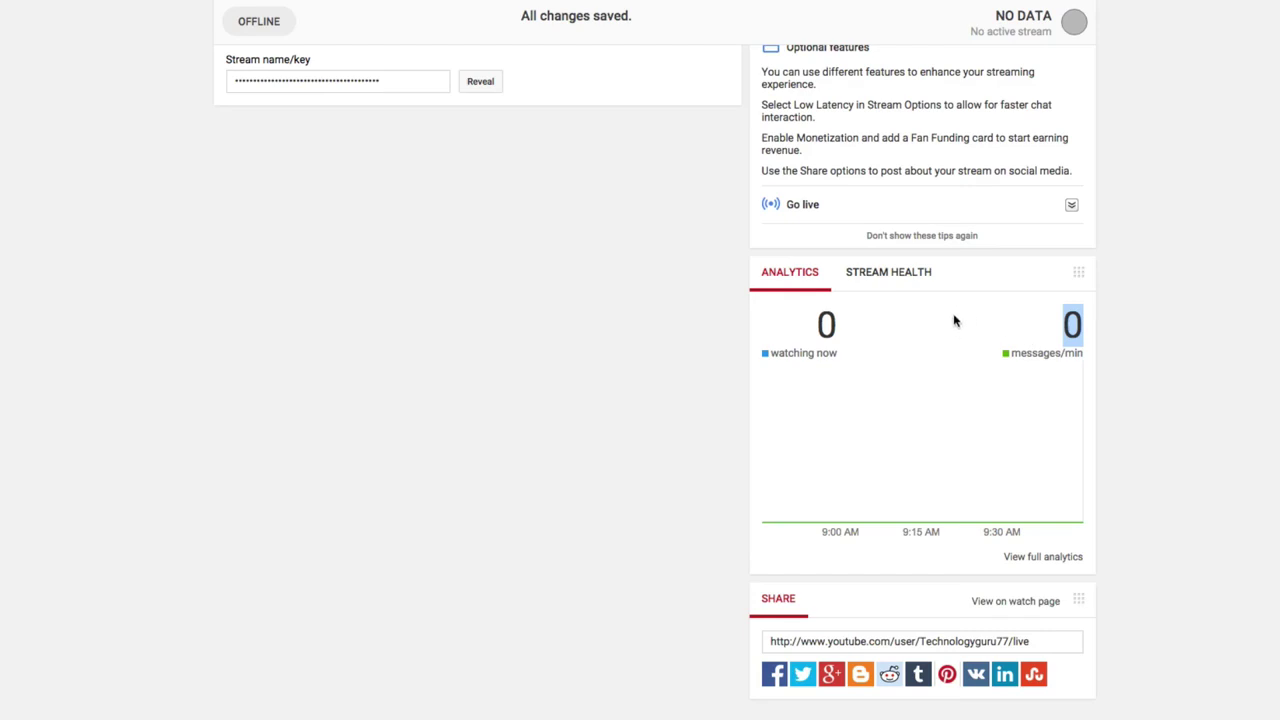
- Check the stream health report and the social sharing options, and return to the video player
left_click(892, 276)
left_click(889, 286)
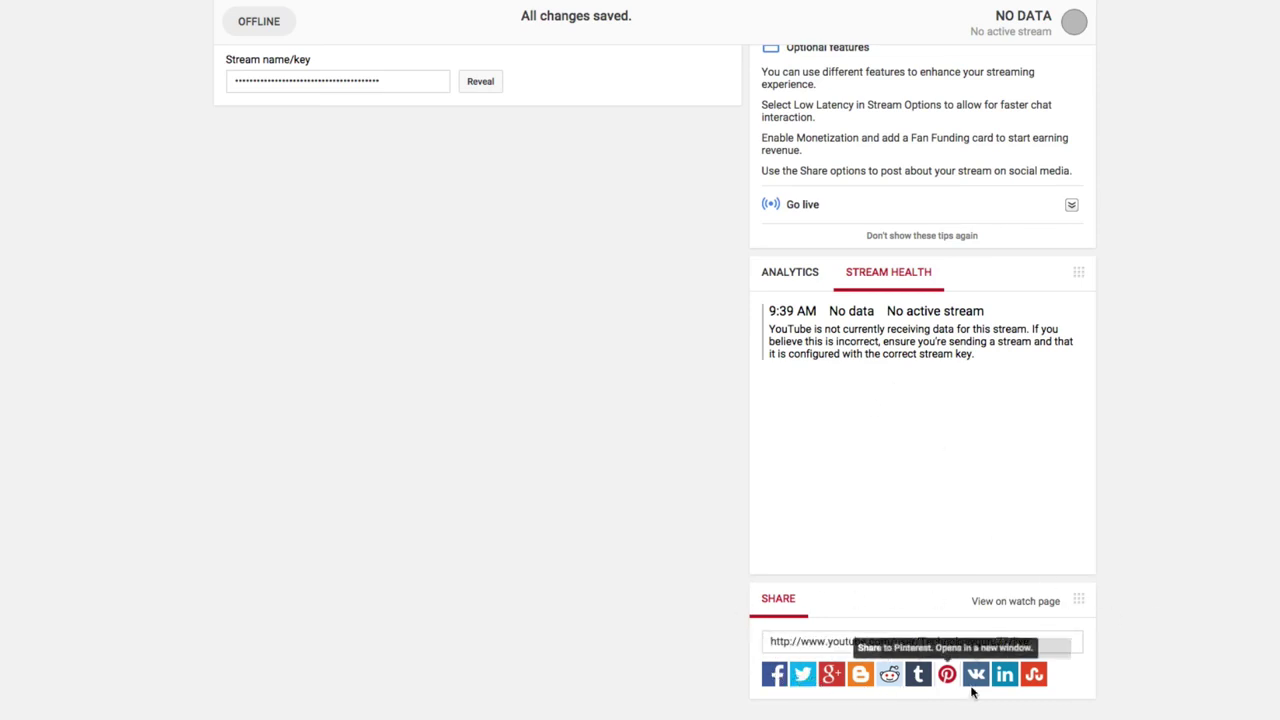
scroll(695, 505, "up", 8)
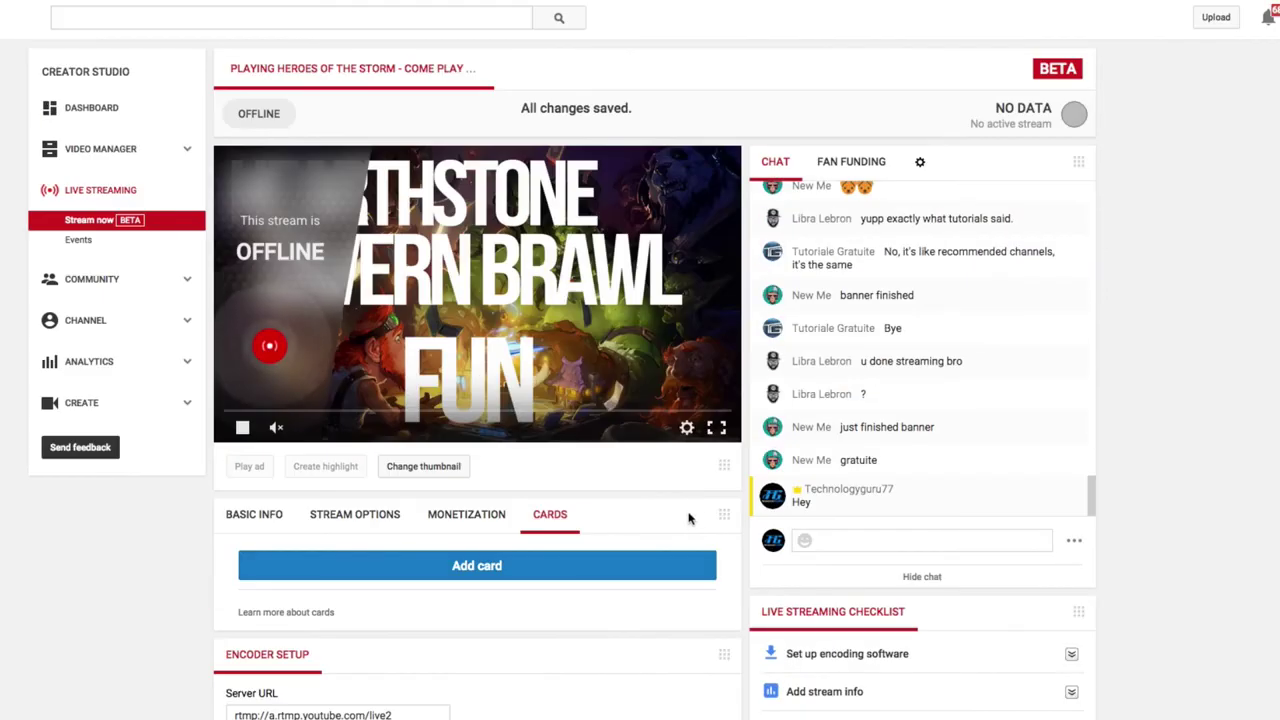